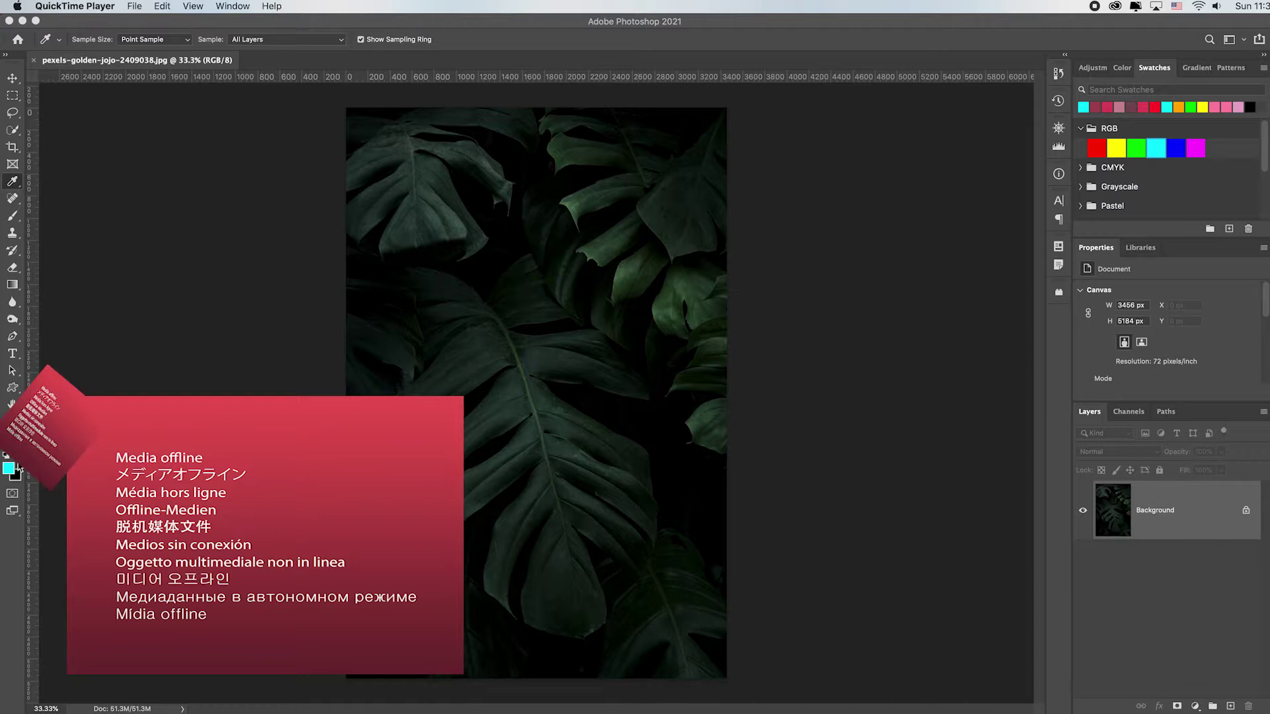
# Switch to Photoshop, where the dark monstera-leaf photo pexels-golden-jojo-2409038.jpg is open.
pyautogui.click(343, 334)
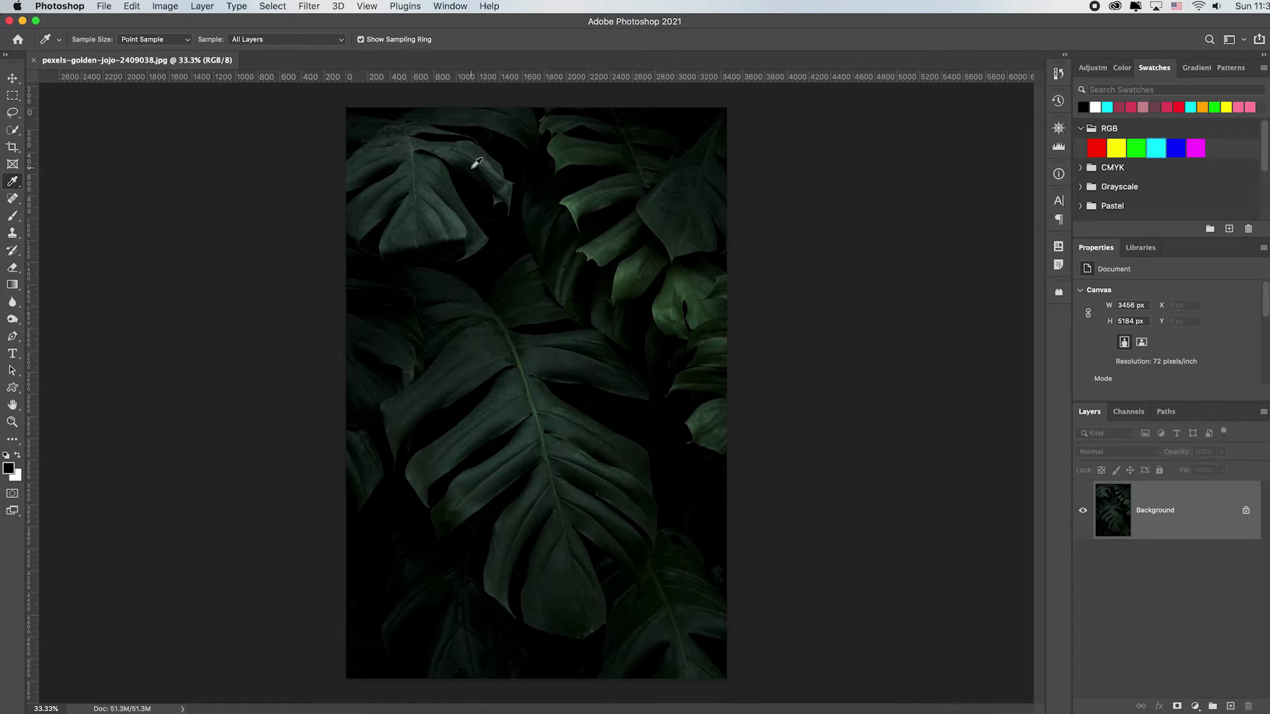
# Show the Histogram panel for the leaf photo with its channel set to Luminosity.
pyautogui.click(458, 6)
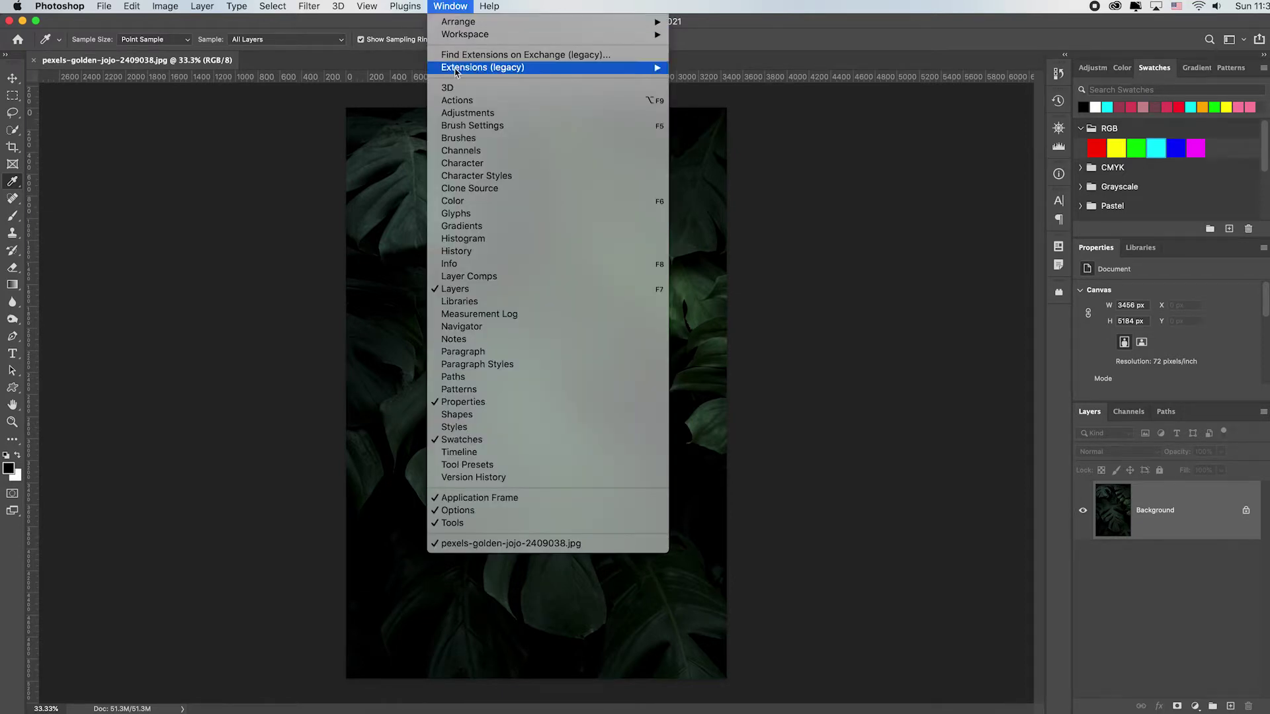
pyautogui.click(465, 240)
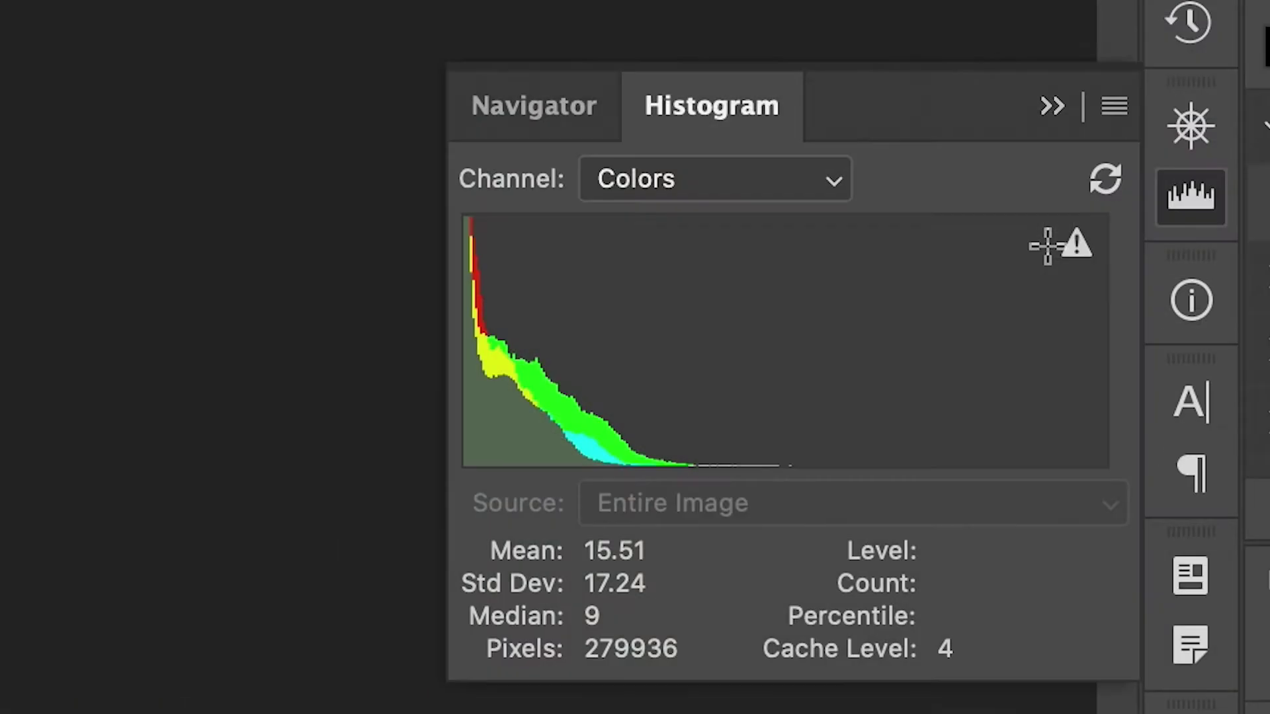
pyautogui.click(841, 177)
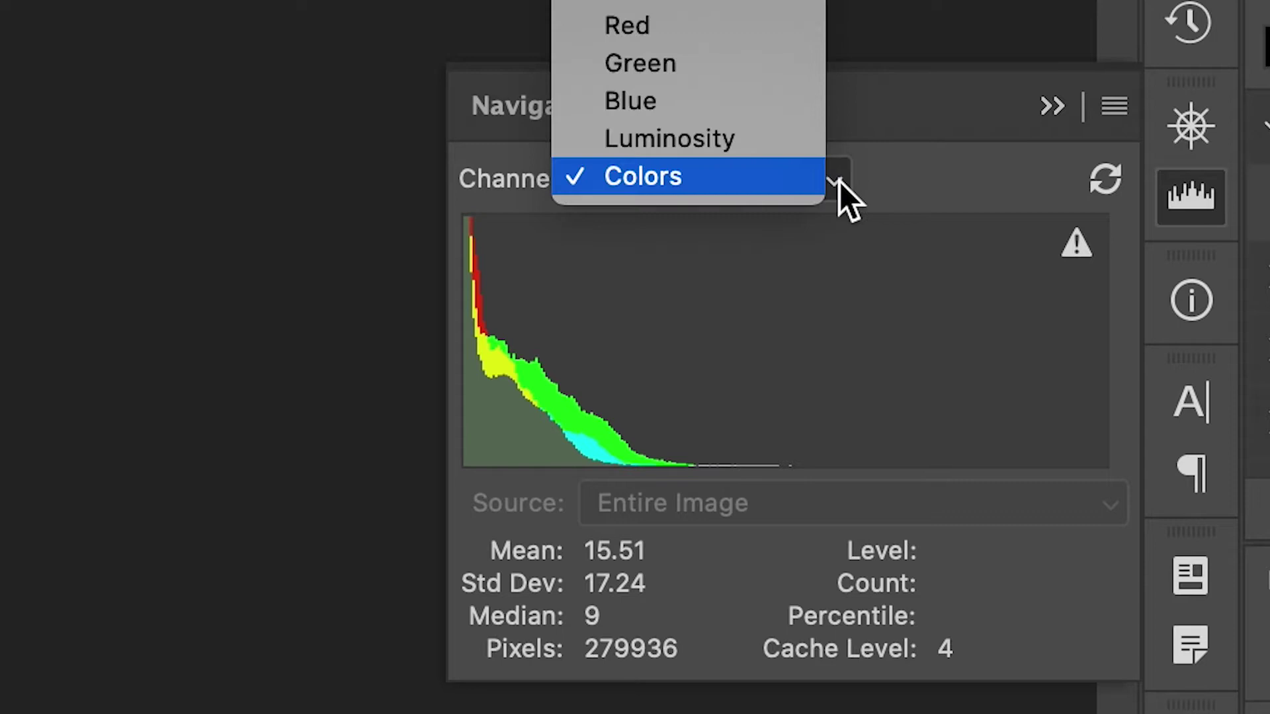
pyautogui.click(734, 140)
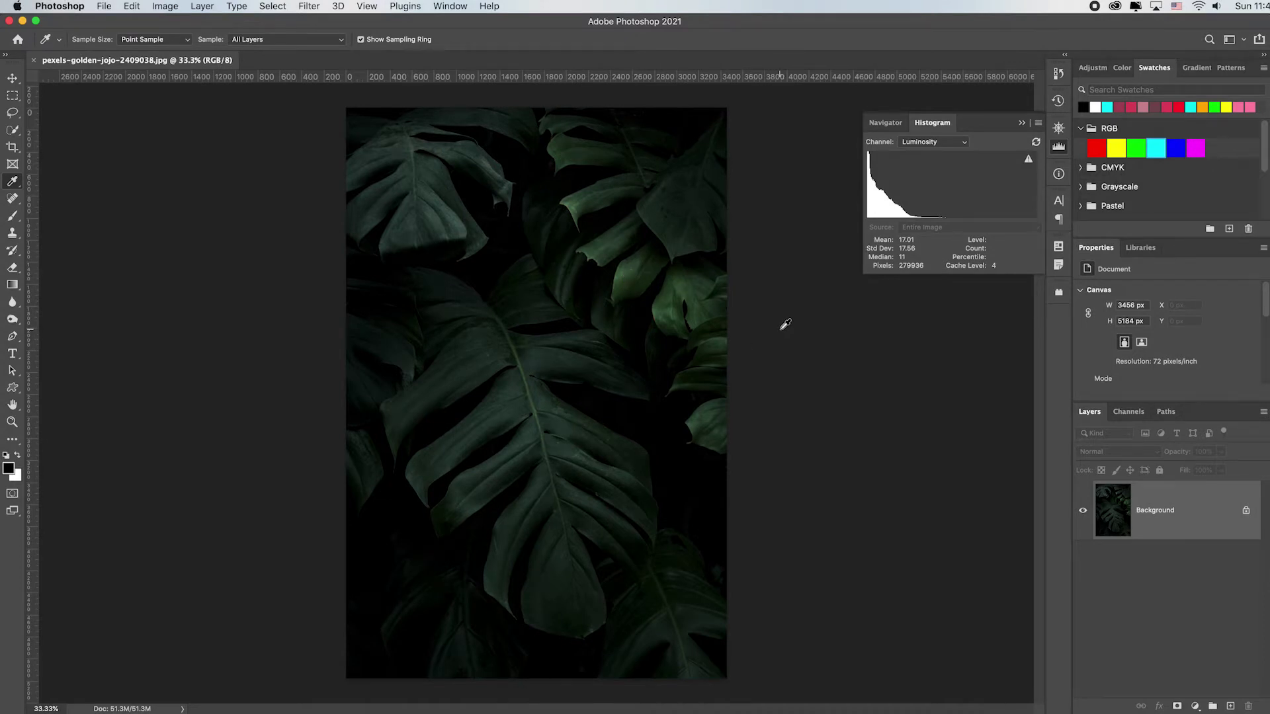
# Bring up Image > Adjustments > Brightness/Contrast and move the dialog off the photo.
pyautogui.click(165, 8)
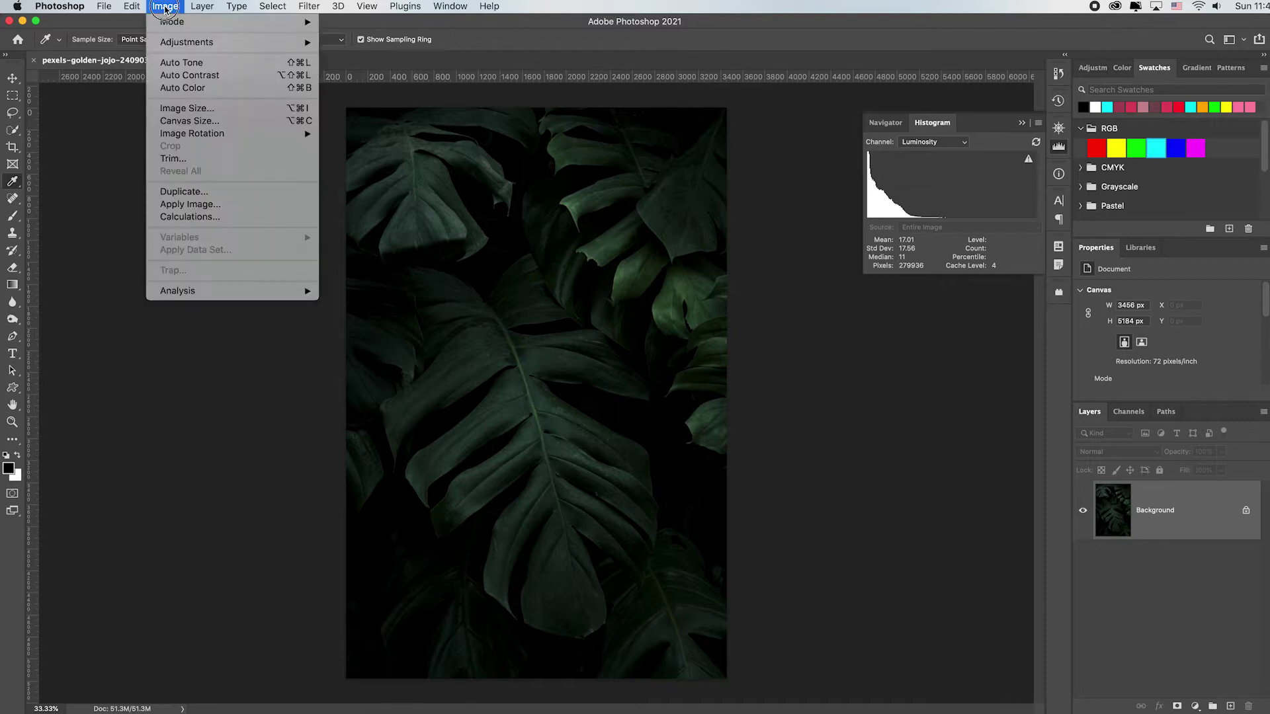
pyautogui.moveTo(214, 45)
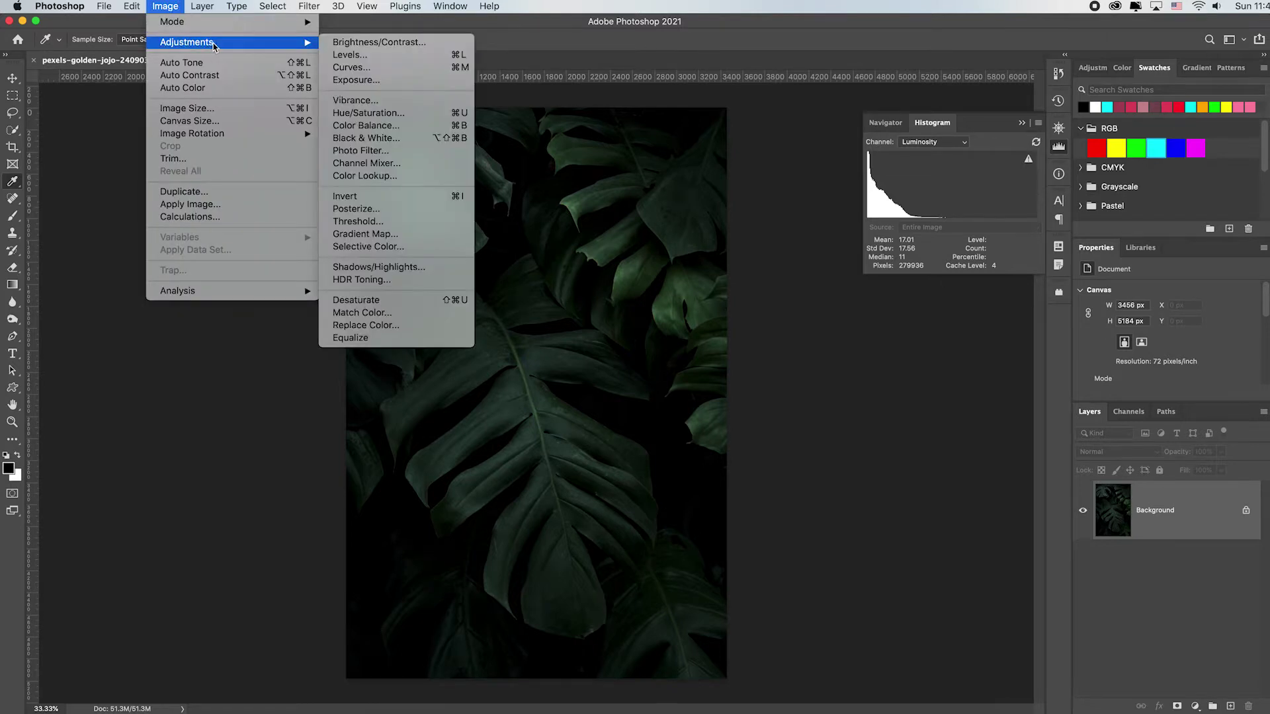
pyautogui.click(446, 45)
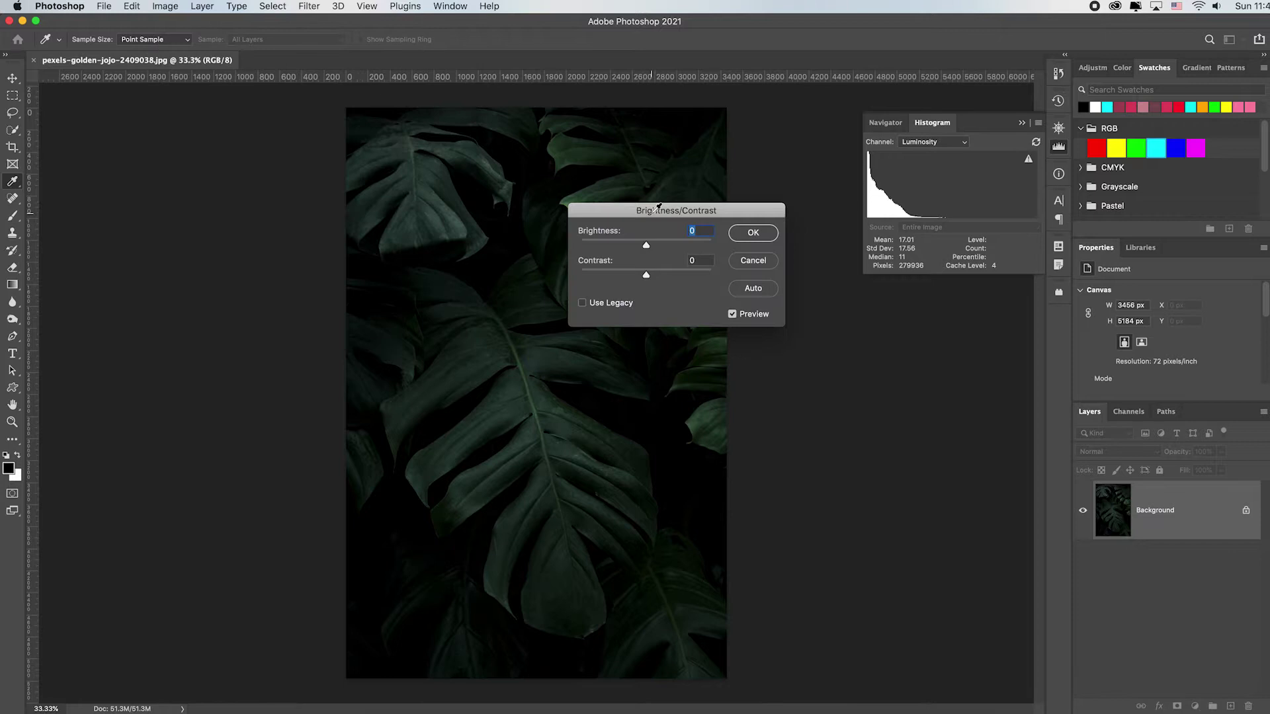
pyautogui.moveTo(658, 207); pyautogui.dragTo(193, 101)
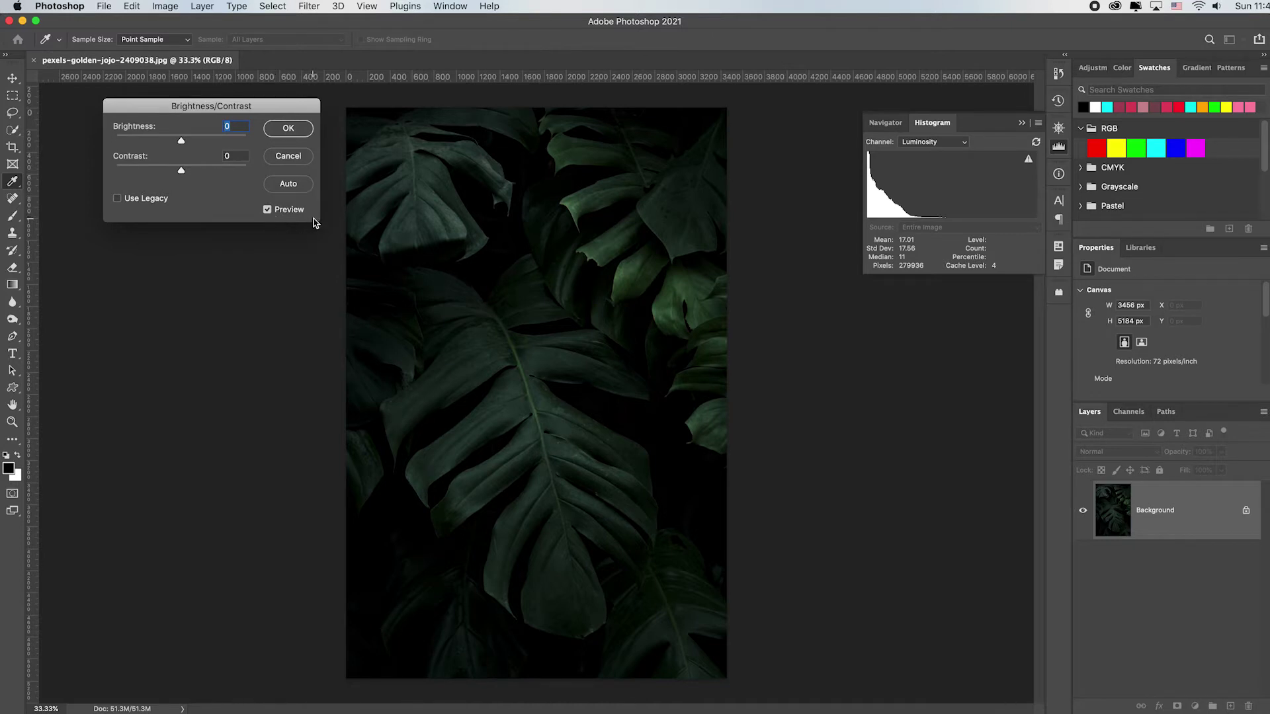
pyautogui.click(296, 187)
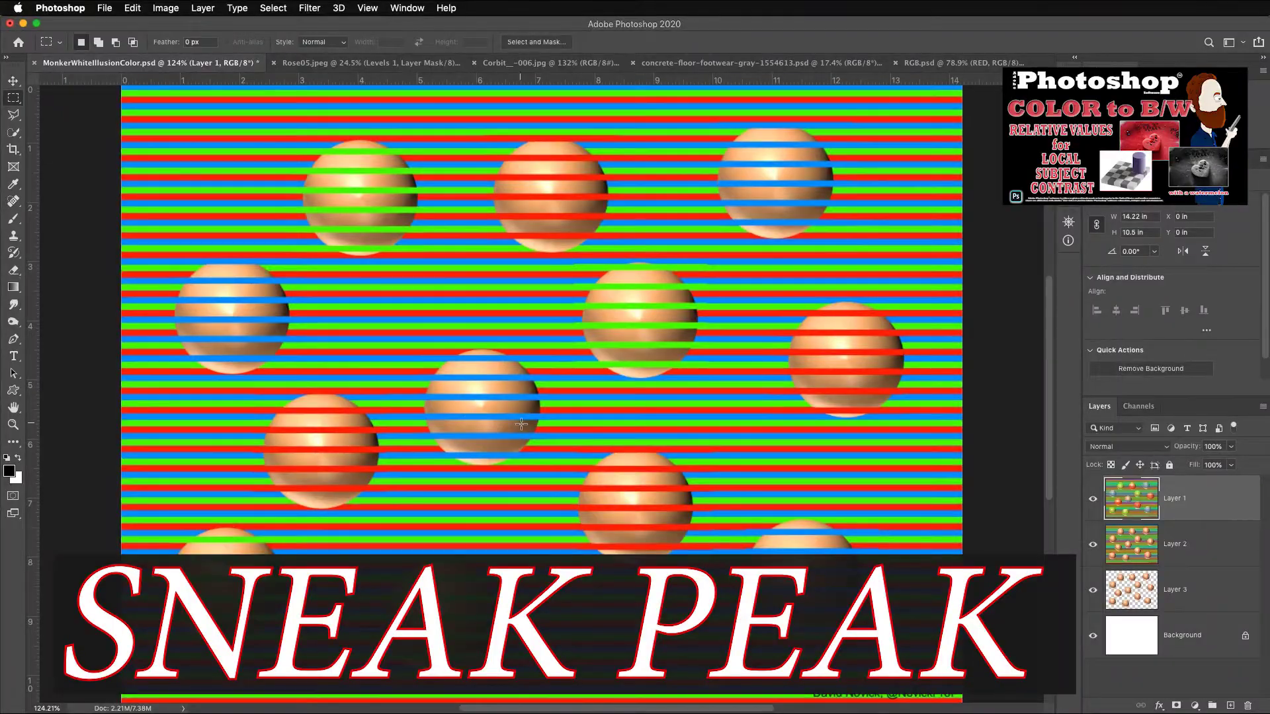
pyautogui.click(1092, 501)
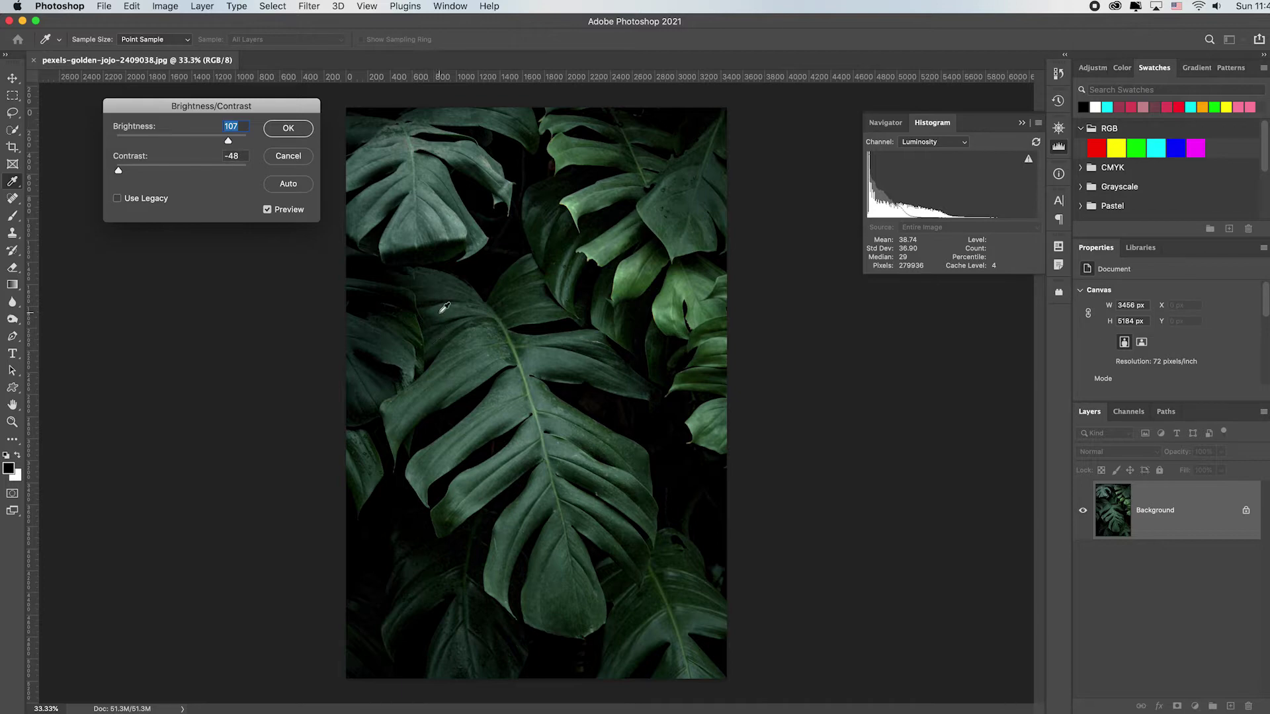
# Compare the adjusted photo against the original, then lower Brightness to 77.
pyautogui.click(267, 210)
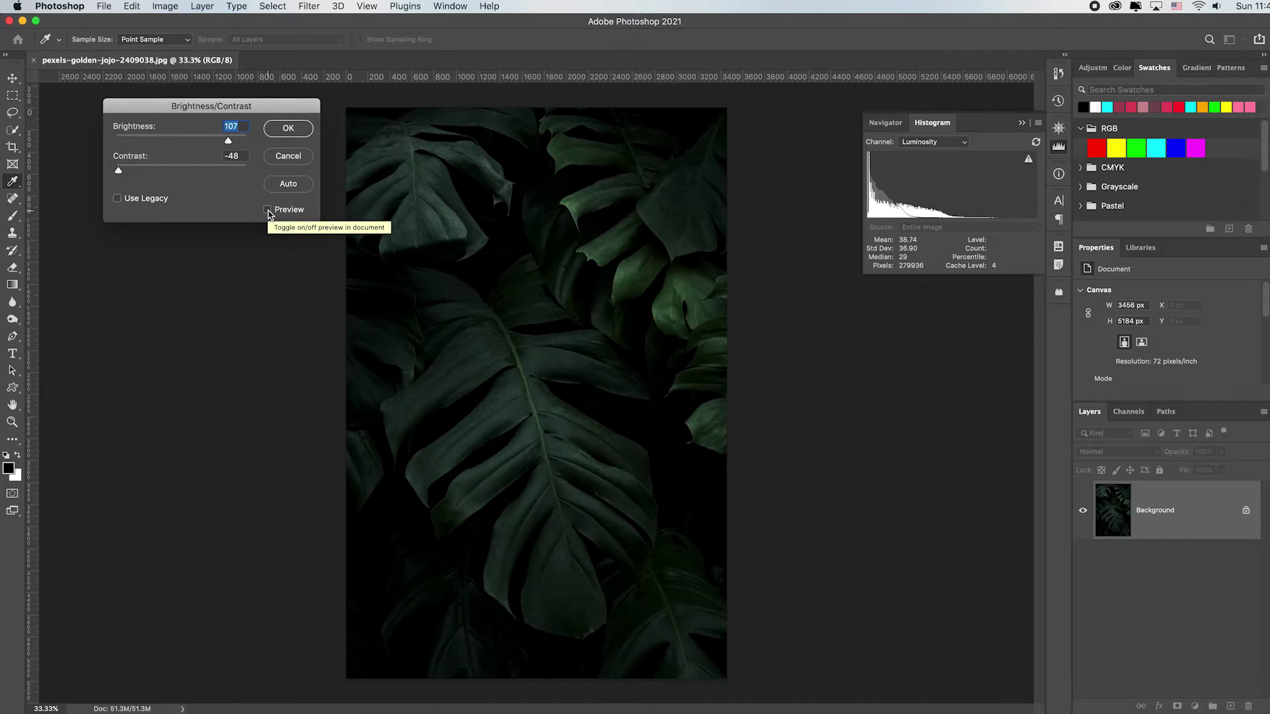
pyautogui.click(268, 210)
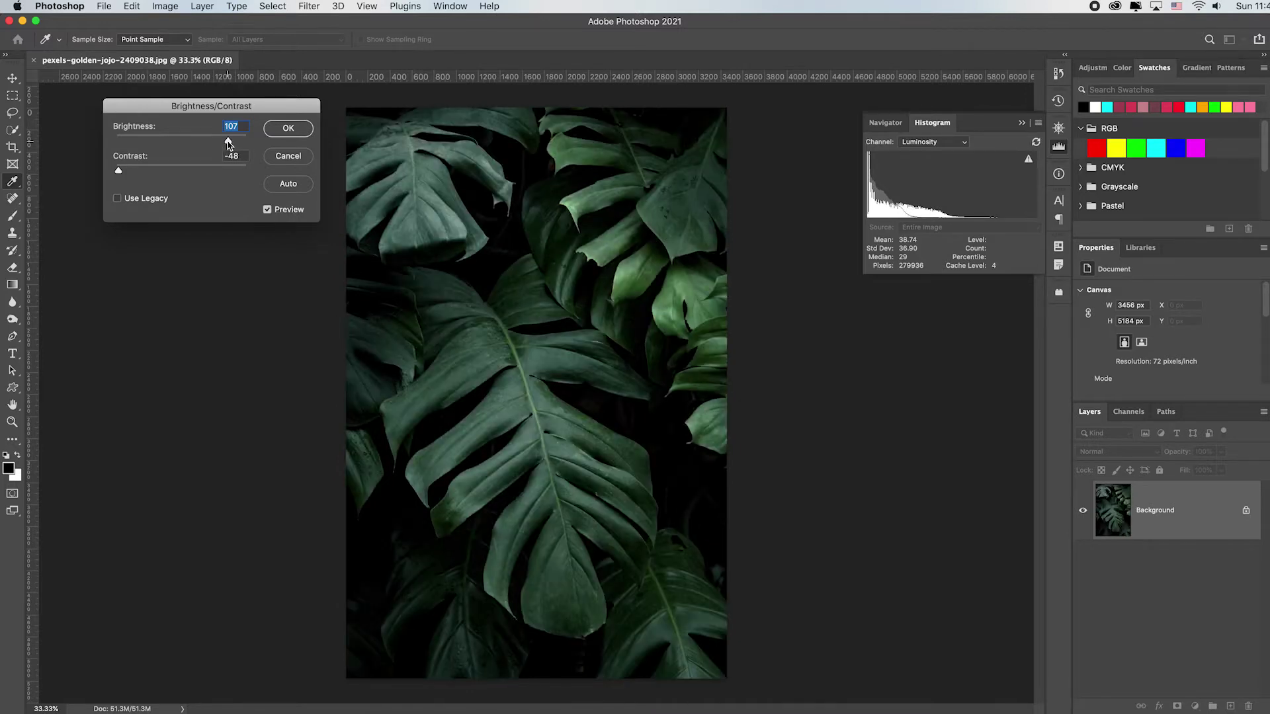
pyautogui.moveTo(228, 143)
pyautogui.mouseDown()
pyautogui.moveTo(176, 141)
pyautogui.moveTo(222, 141)
pyautogui.mouseUp()
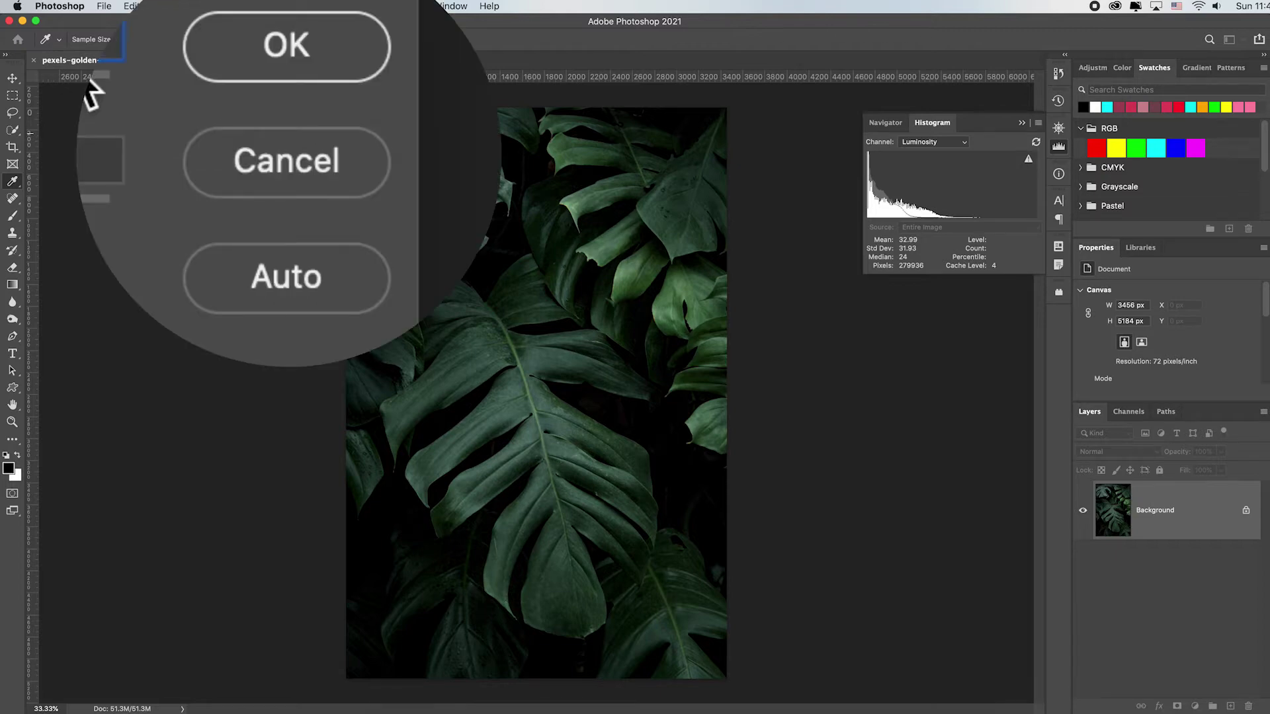
# Reset Brightness/Contrast to 0, reapply Auto, then cancel the dialog.
pyautogui.press('alt')
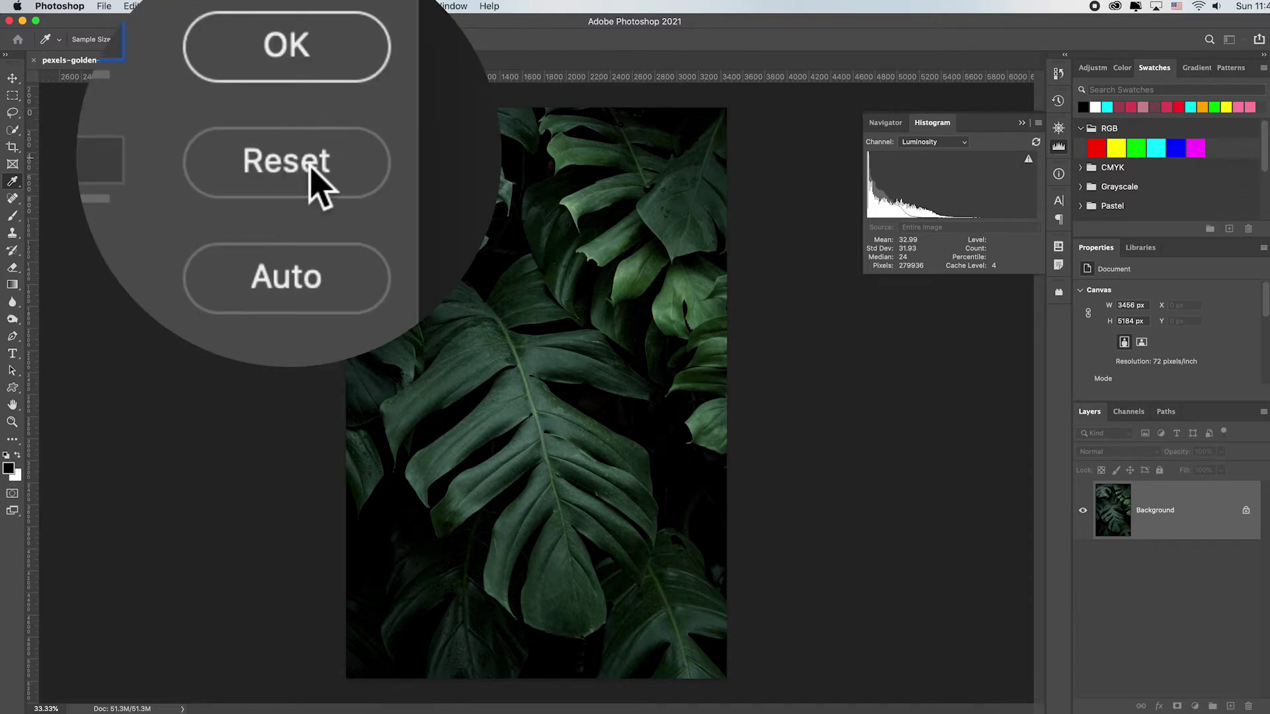
pyautogui.keyDown('alt'); pyautogui.click(294, 159); pyautogui.keyUp('alt')
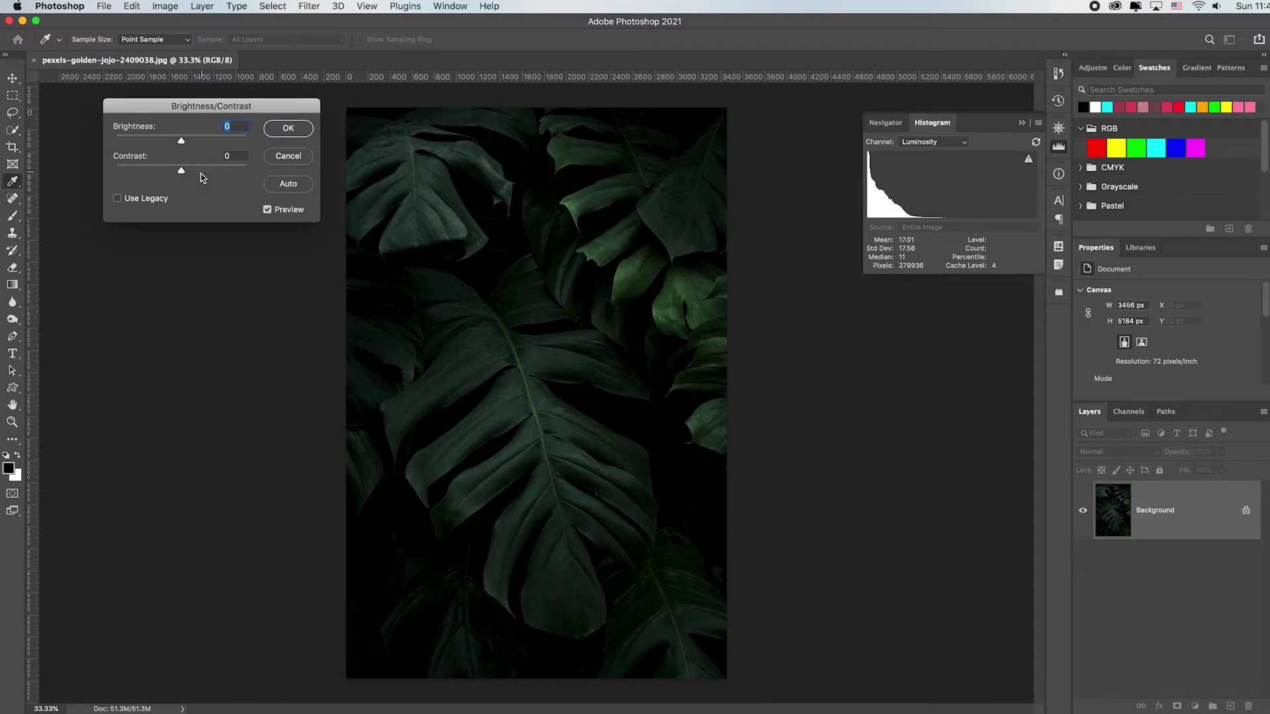
pyautogui.click(289, 185)
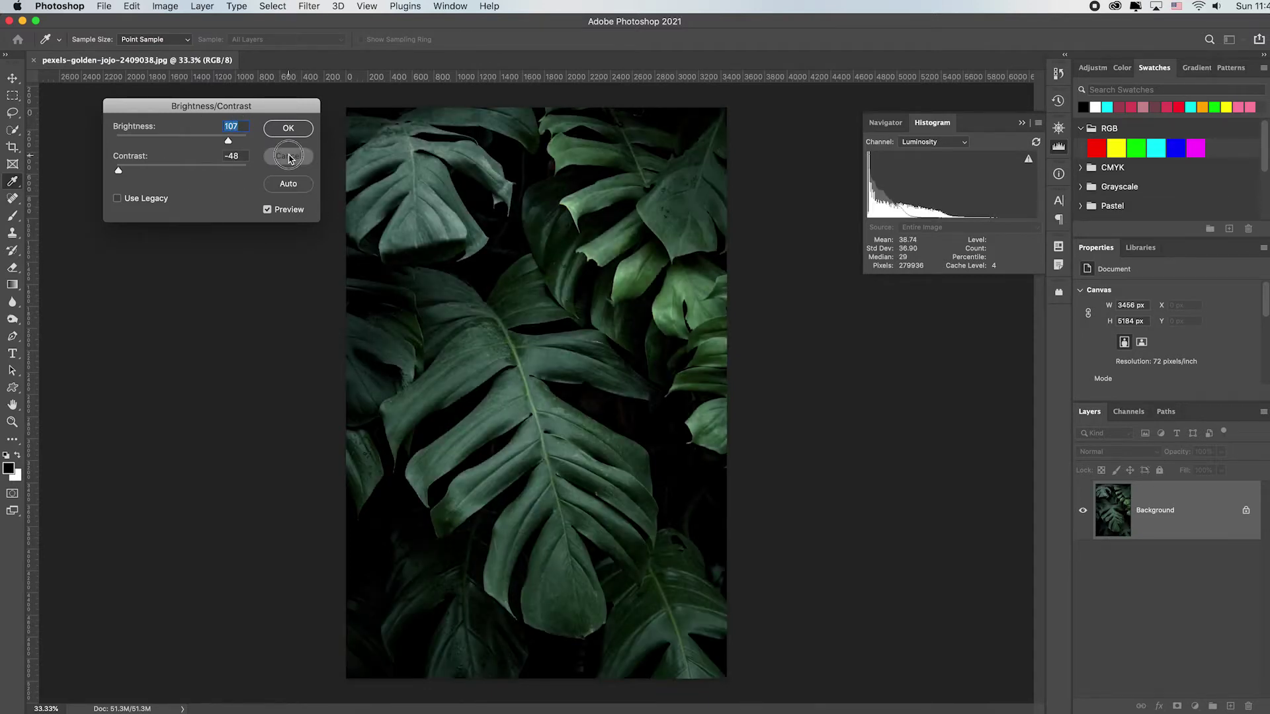
pyautogui.click(289, 156)
# Reopen Brightness/Contrast and apply Auto values, holding Option to reveal Reset.
pyautogui.click(159, 8)
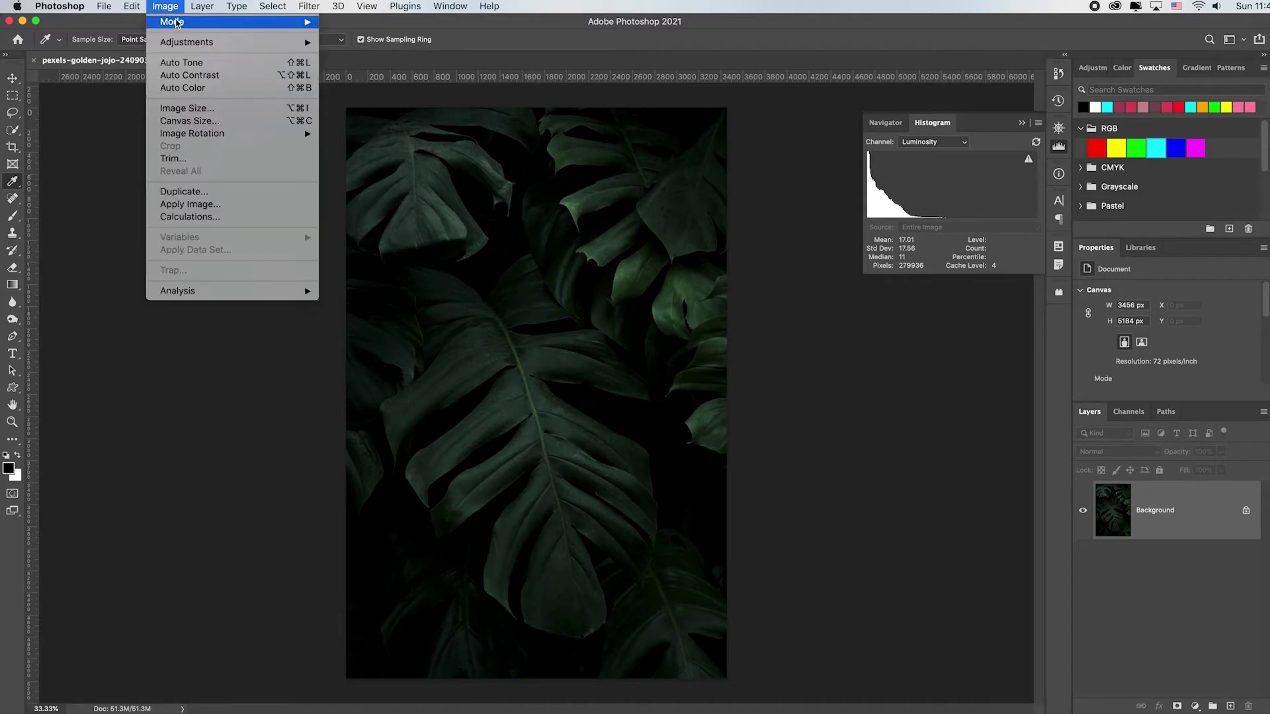
pyautogui.moveTo(219, 42)
pyautogui.click(375, 44)
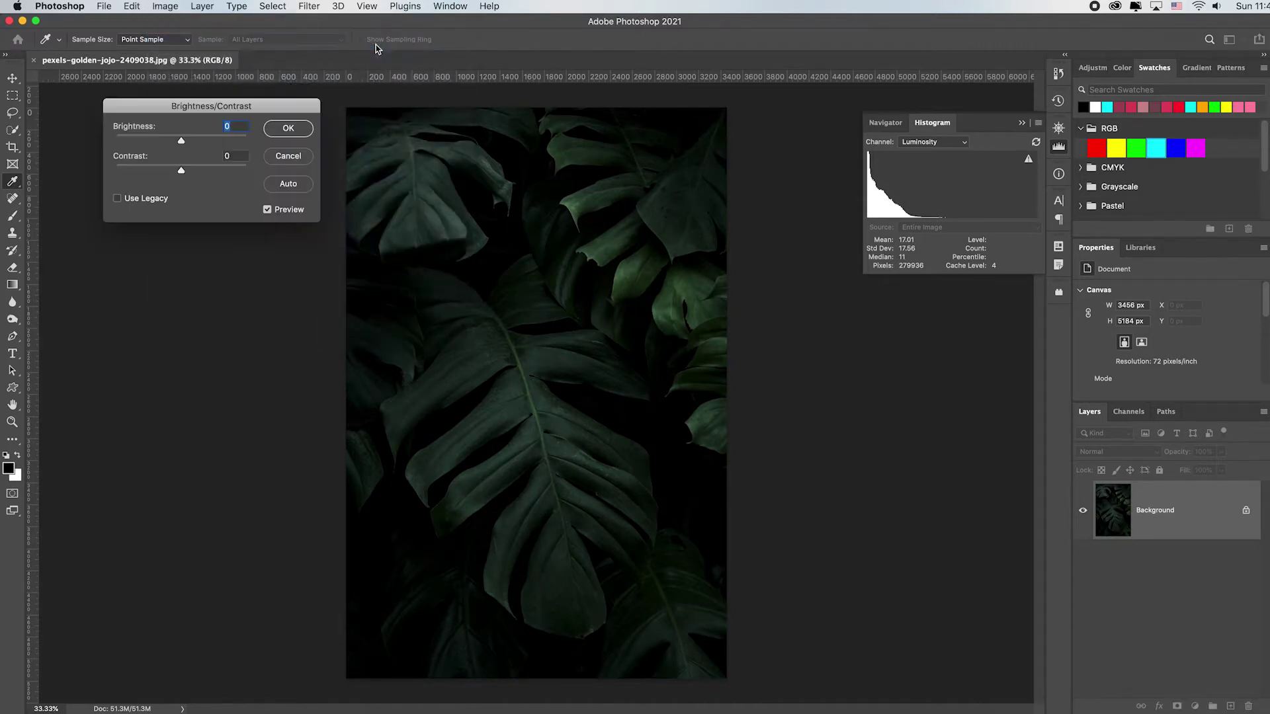
pyautogui.click(269, 186)
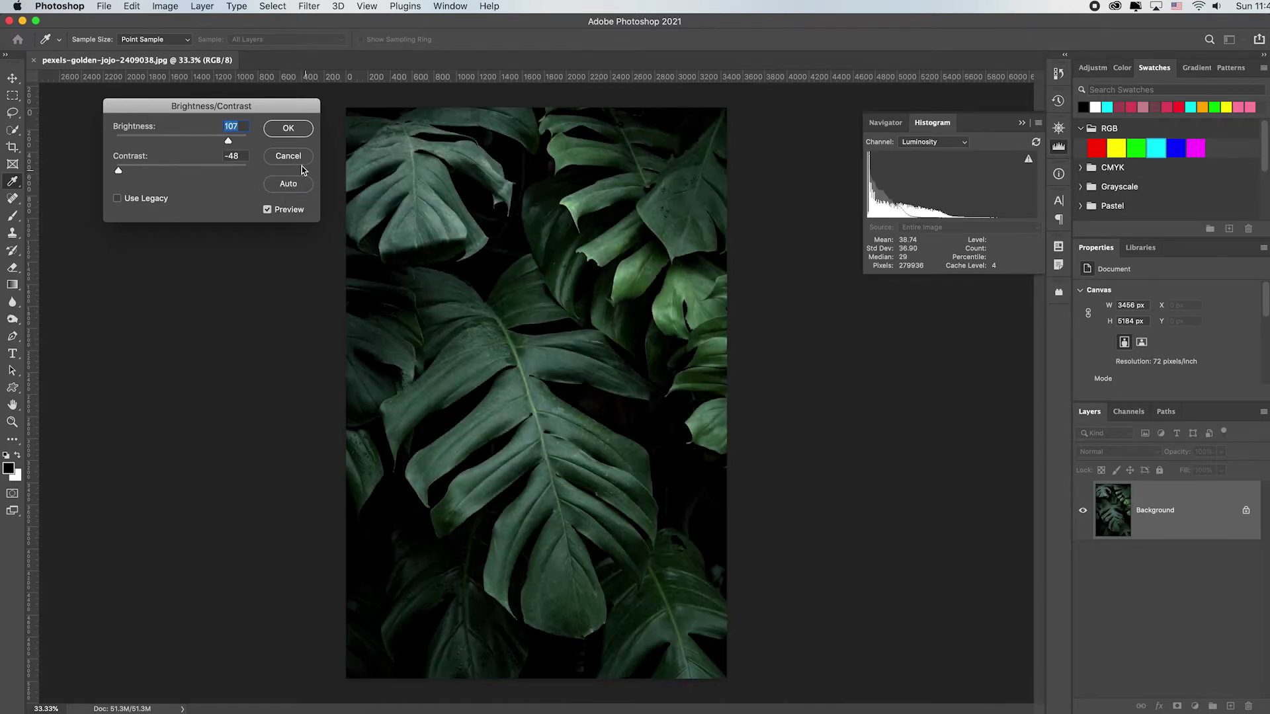
pyautogui.press('alt')
# Set Contrast -35 and Brightness 132, then zoom to 200% and pan to inspect leaf detail.
pyautogui.moveTo(124, 173); pyautogui.dragTo(136, 170)
pyautogui.moveTo(228, 141); pyautogui.dragTo(243, 143)
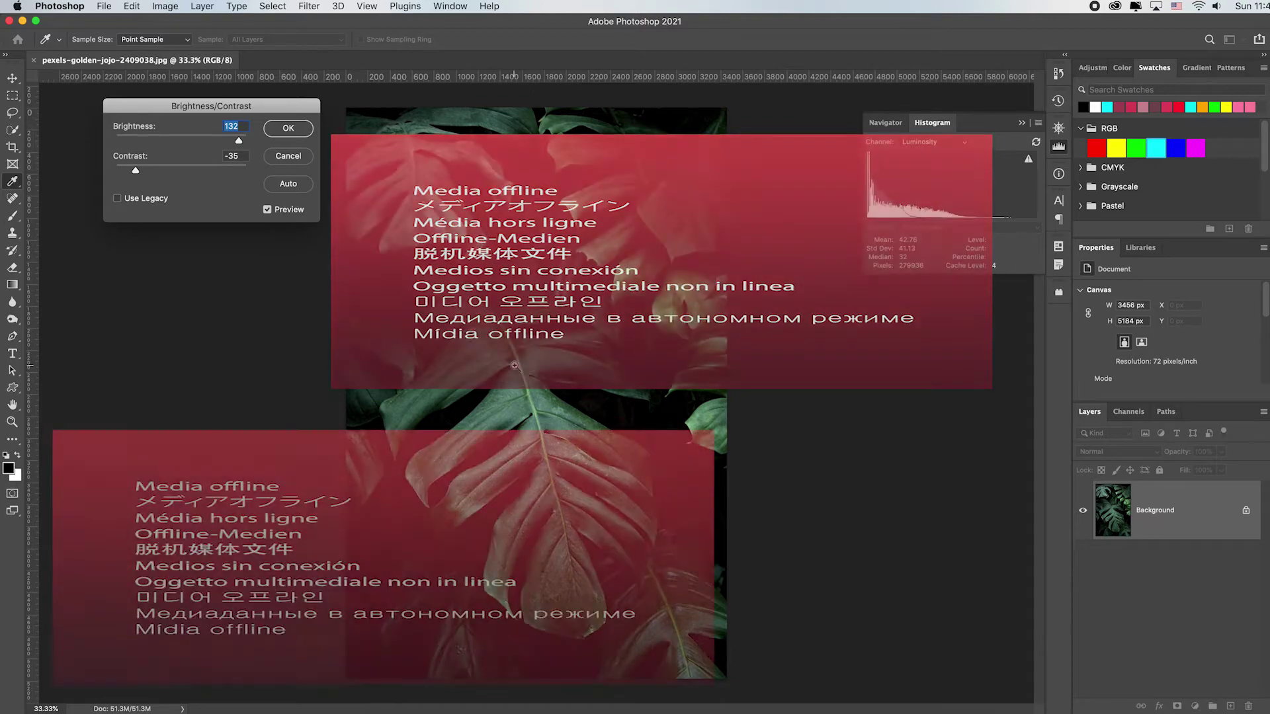
pyautogui.keyDown('ctrl'); pyautogui.click(511, 345); pyautogui.keyUp('ctrl')
pyautogui.keyDown('ctrl'); pyautogui.click(511, 345); pyautogui.keyUp('ctrl')
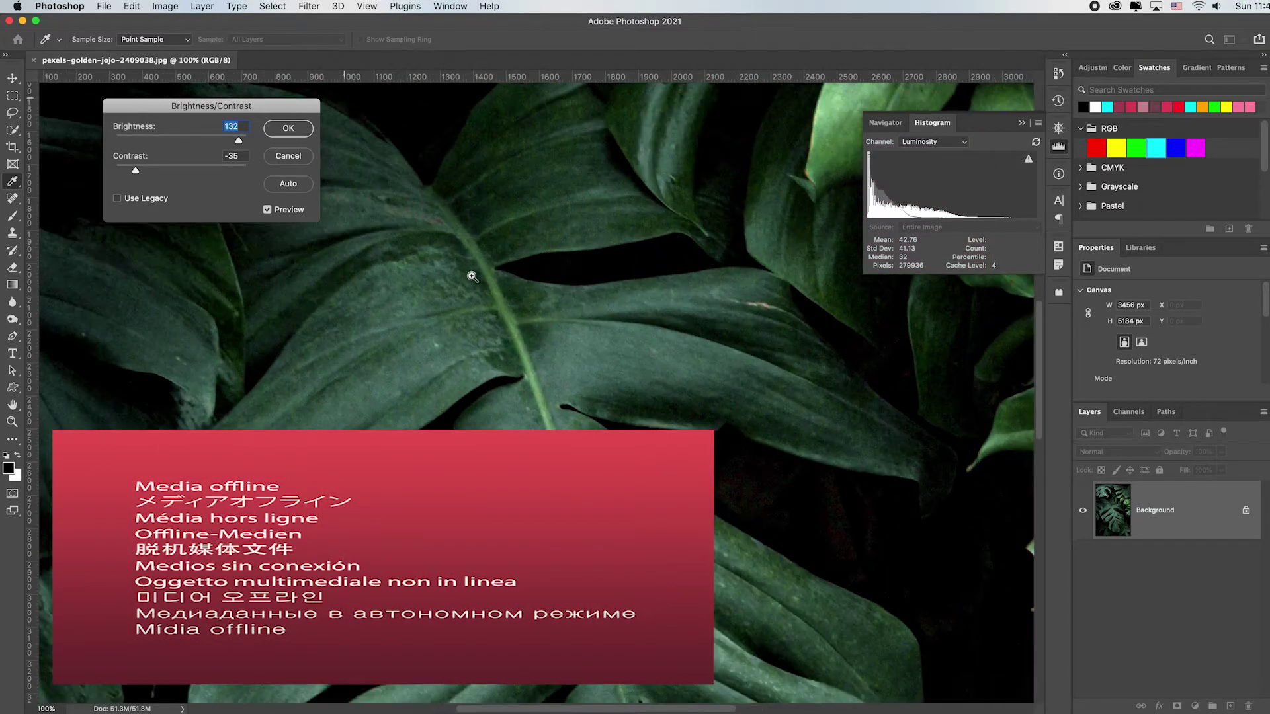
pyautogui.keyDown('ctrl'); pyautogui.click(468, 268); pyautogui.keyUp('ctrl')
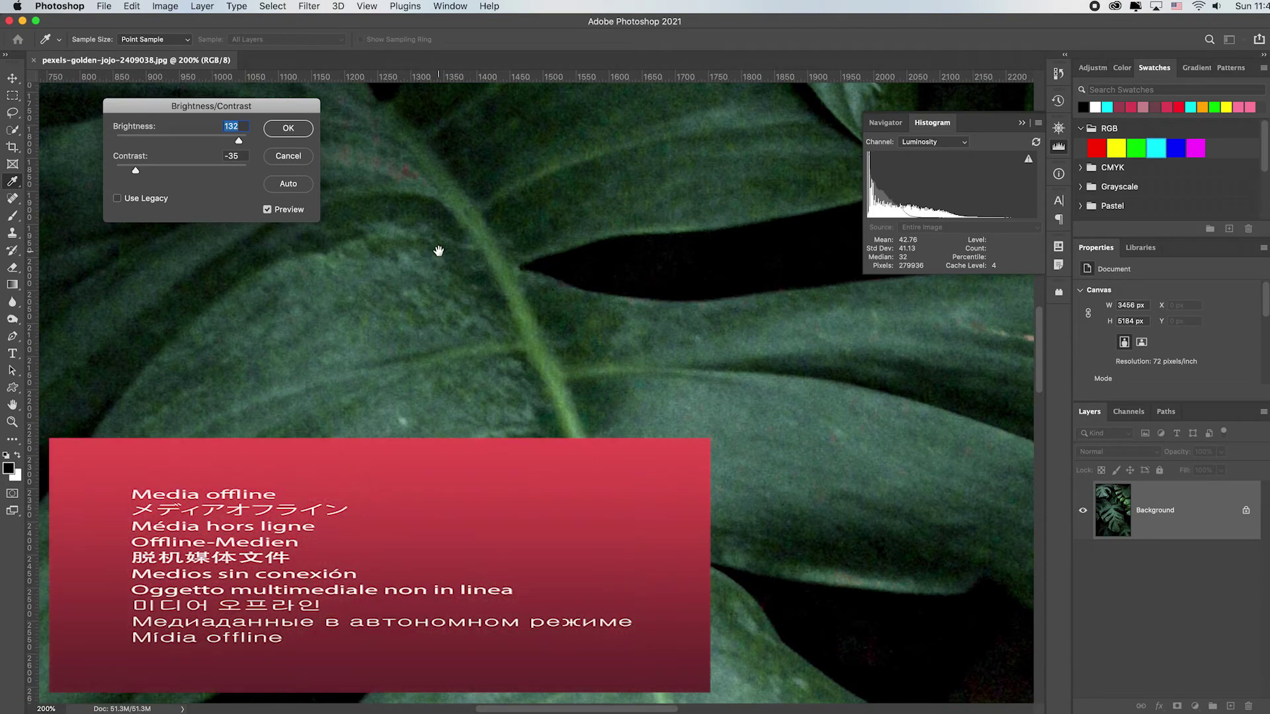
pyautogui.moveTo(438, 251); pyautogui.dragTo(487, 434)
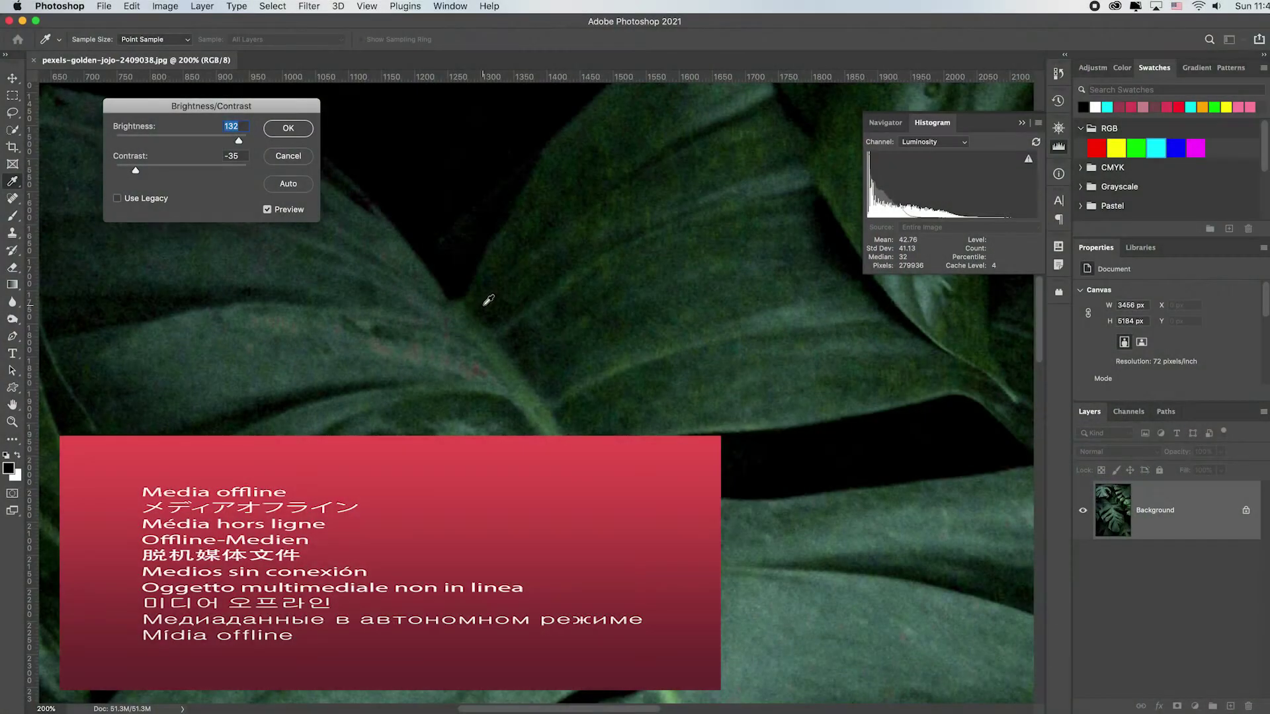
# Fit the photo on screen, compare with the original, and commit Brightness 132, Contrast -35.
pyautogui.press('super+0')
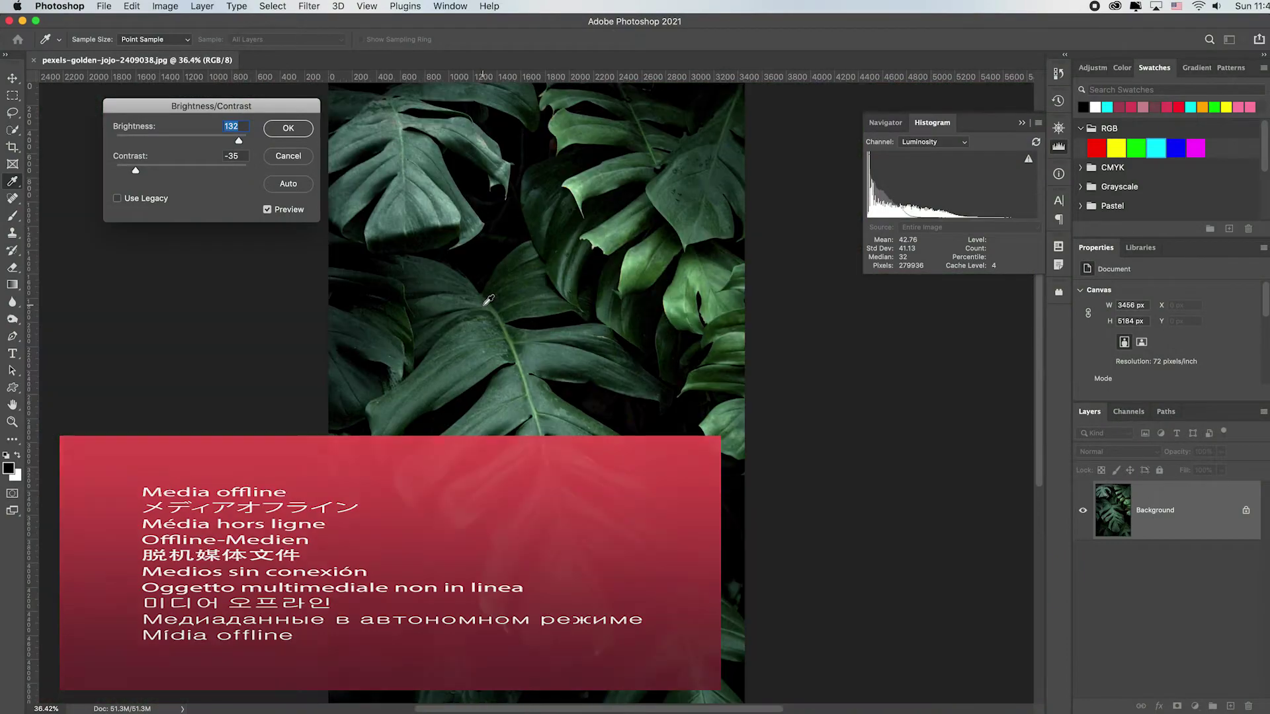
pyautogui.click(268, 210)
pyautogui.click(268, 210)
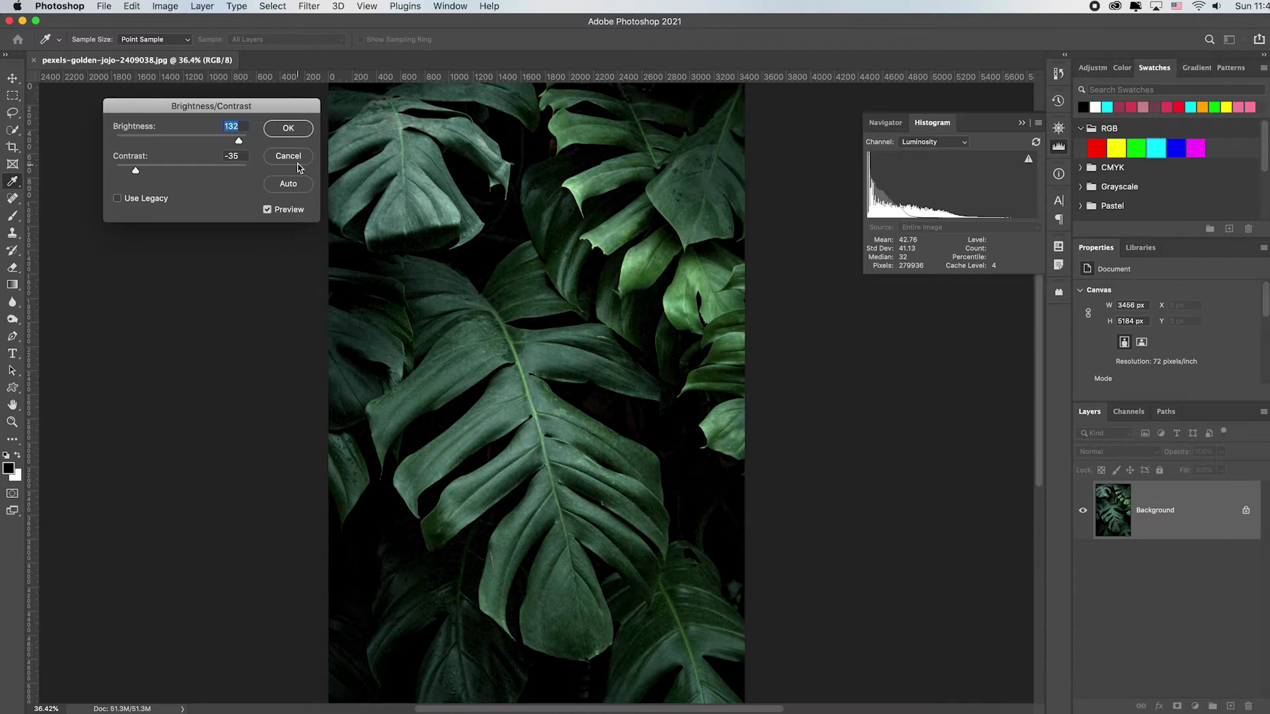
pyautogui.click(301, 135)
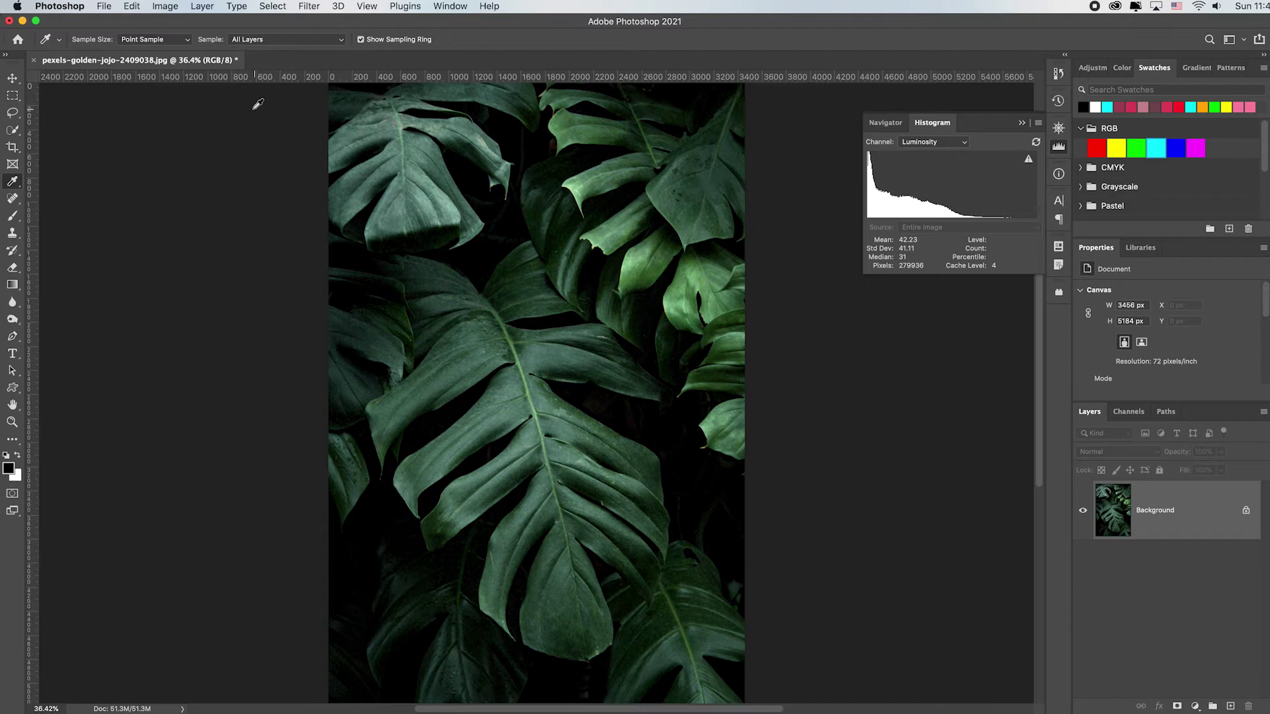
# Apply a Legacy-mode Brightness/Contrast pass with Brightness 100 and Contrast -48.
pyautogui.click(169, 8)
pyautogui.moveTo(239, 45)
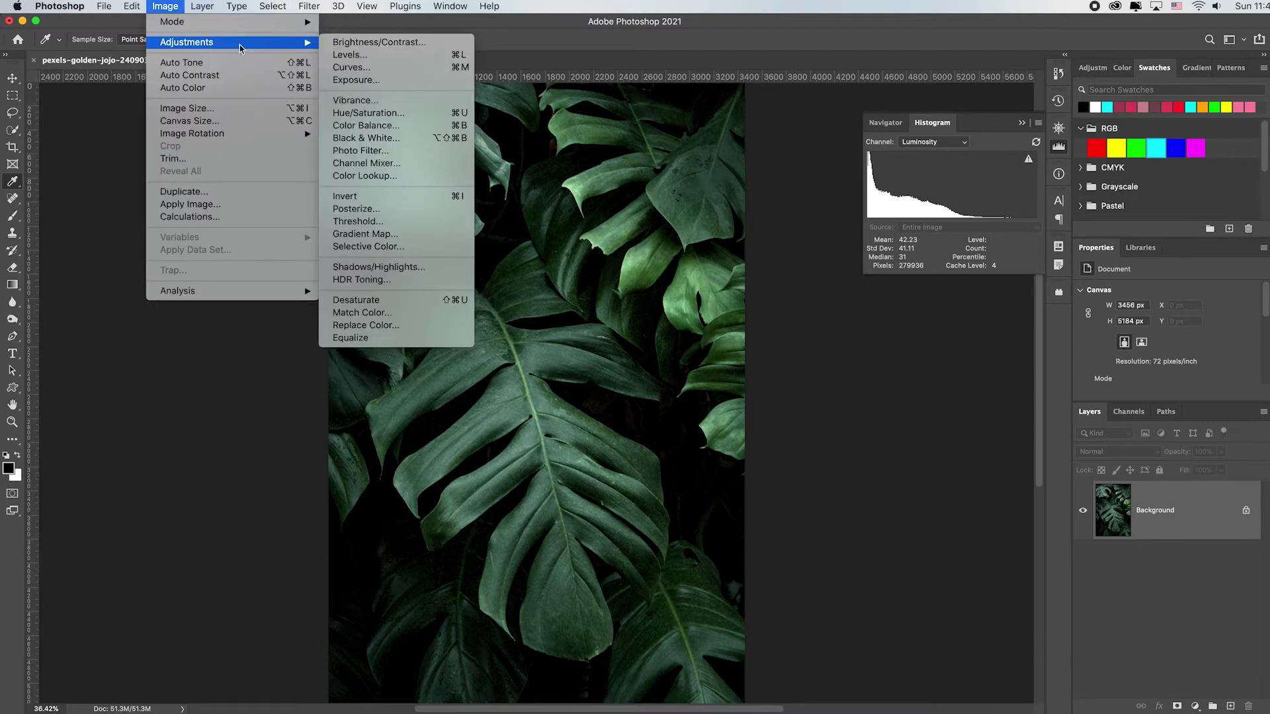
pyautogui.click(355, 42)
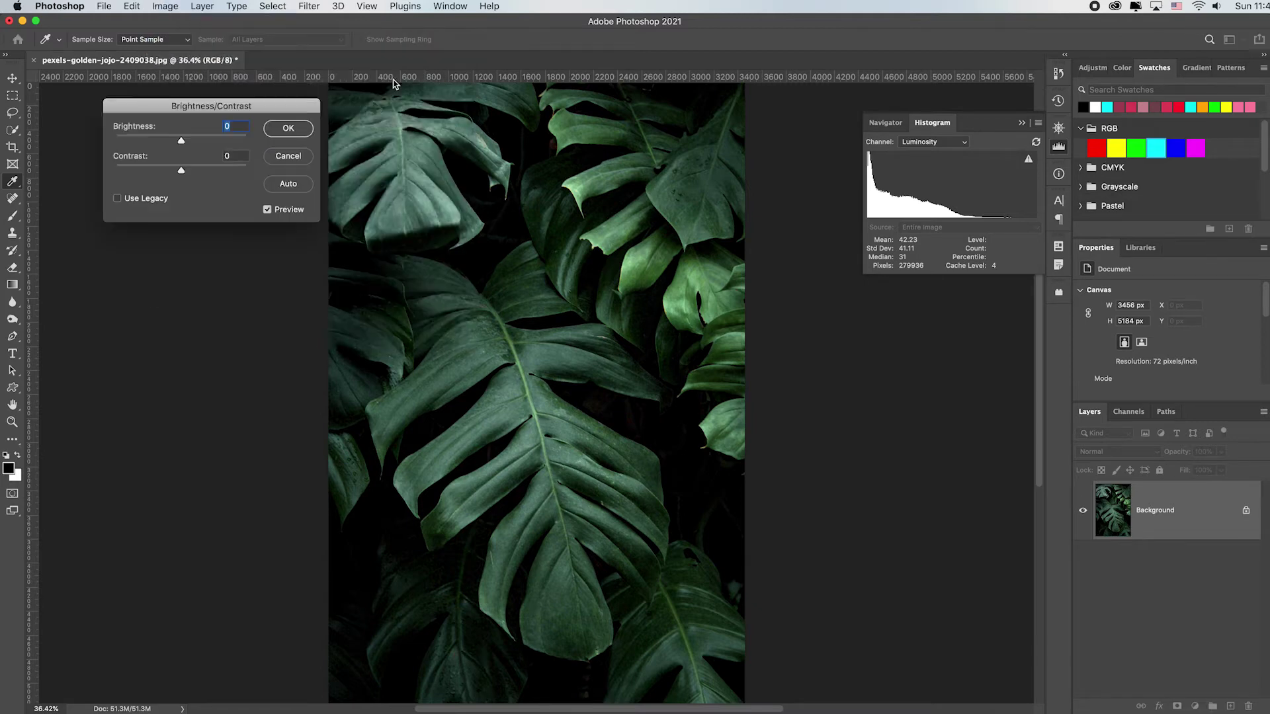
pyautogui.click(119, 199)
pyautogui.moveTo(181, 141); pyautogui.dragTo(254, 149)
pyautogui.moveTo(181, 171); pyautogui.dragTo(150, 170)
pyautogui.click(289, 128)
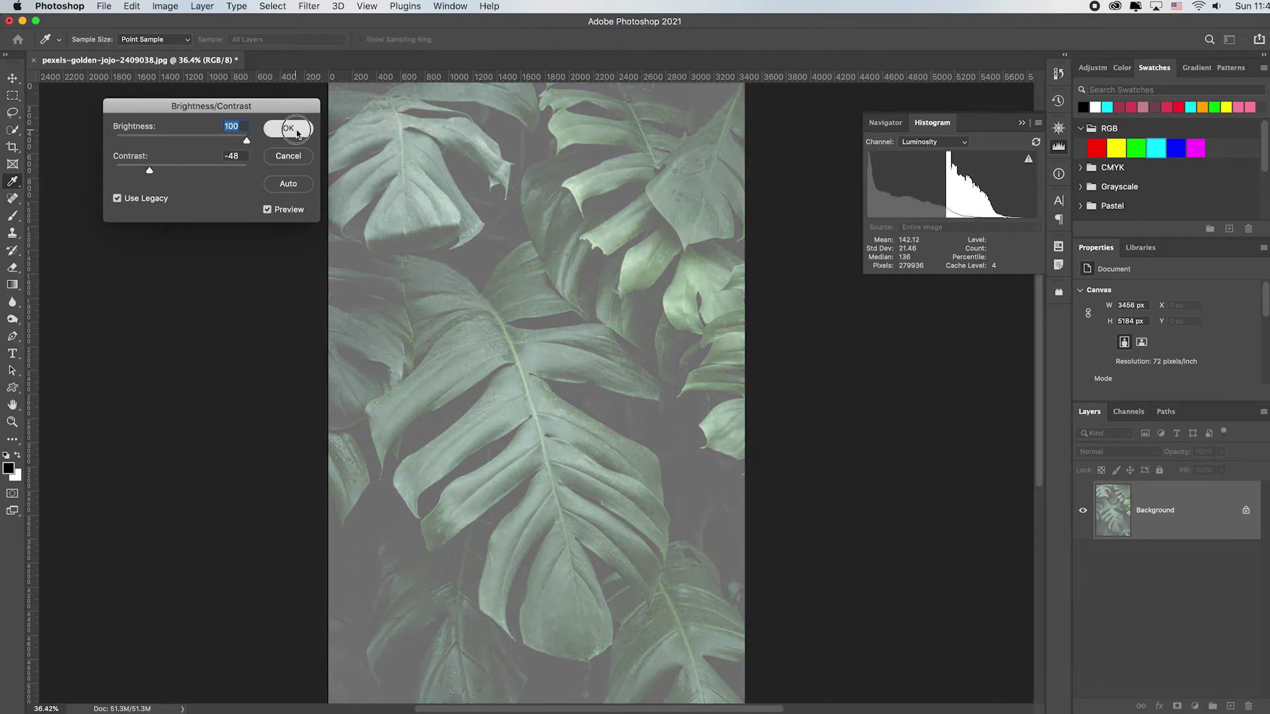
# Apply another Legacy Brightness/Contrast pass at Brightness 87 and Contrast -77 for a pale wash.
pyautogui.click(167, 6)
pyautogui.moveTo(186, 42)
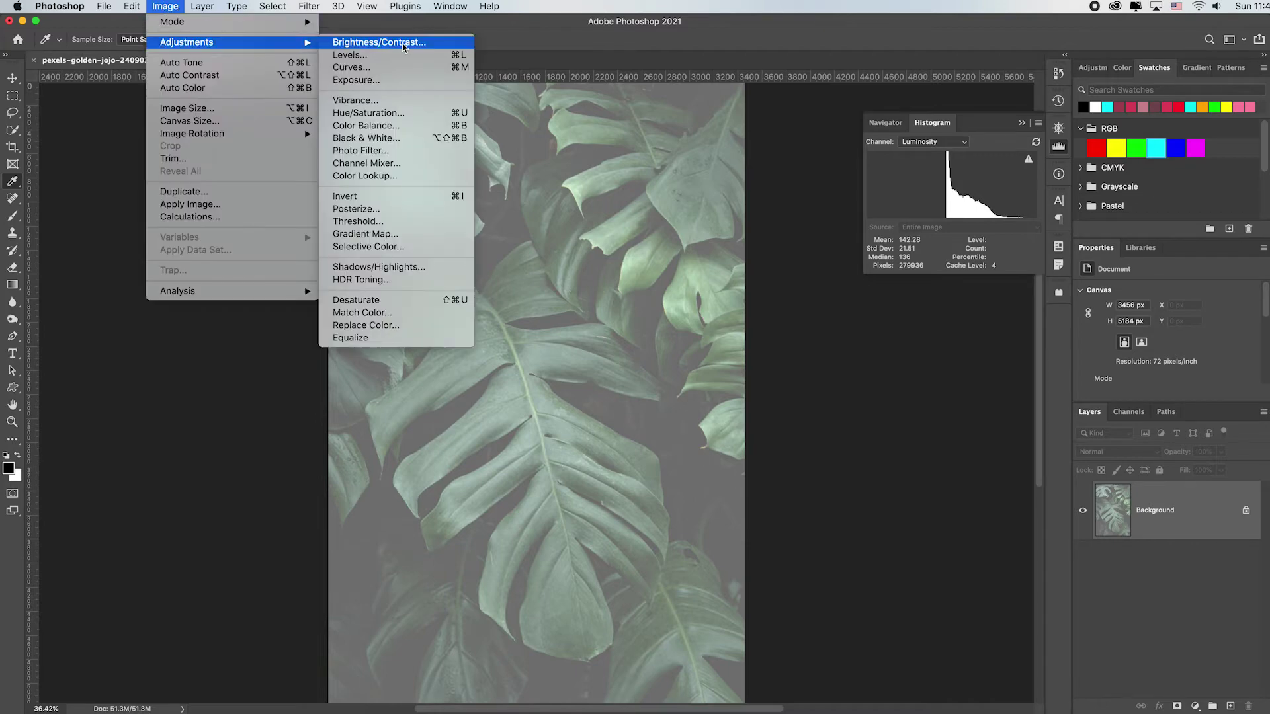
pyautogui.click(404, 37)
pyautogui.click(116, 200)
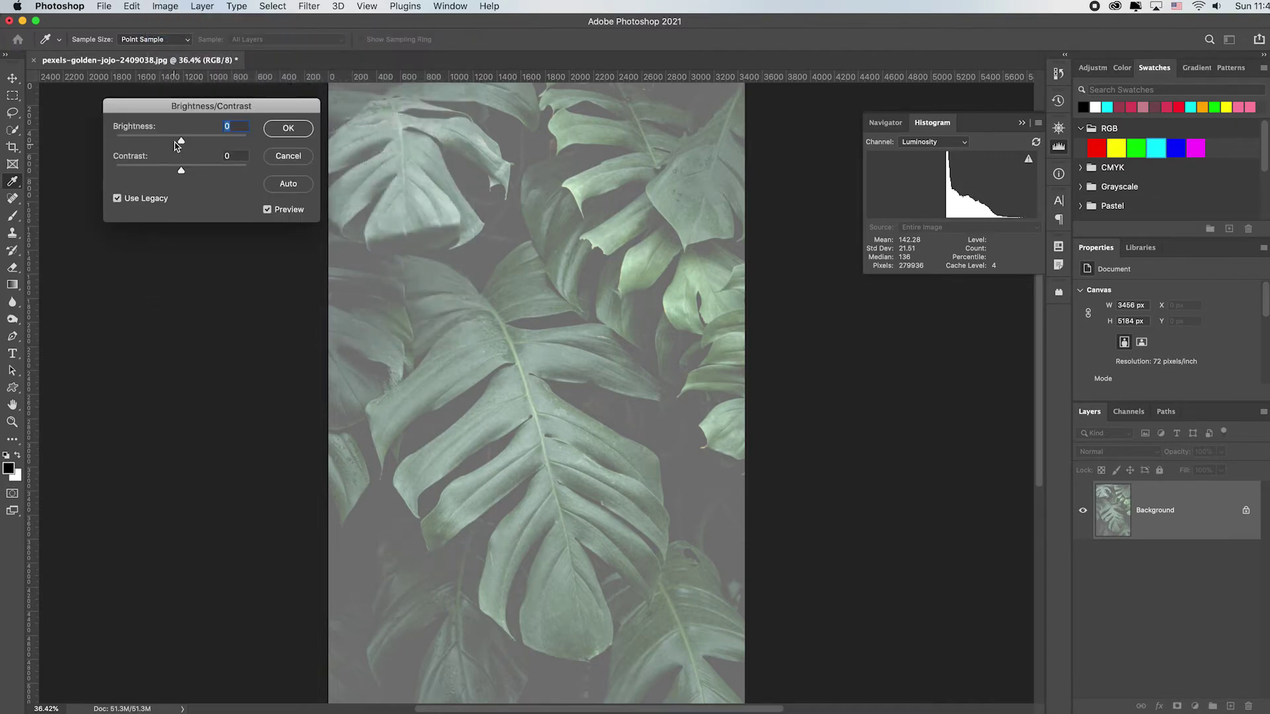
pyautogui.moveTo(180, 142); pyautogui.dragTo(239, 144)
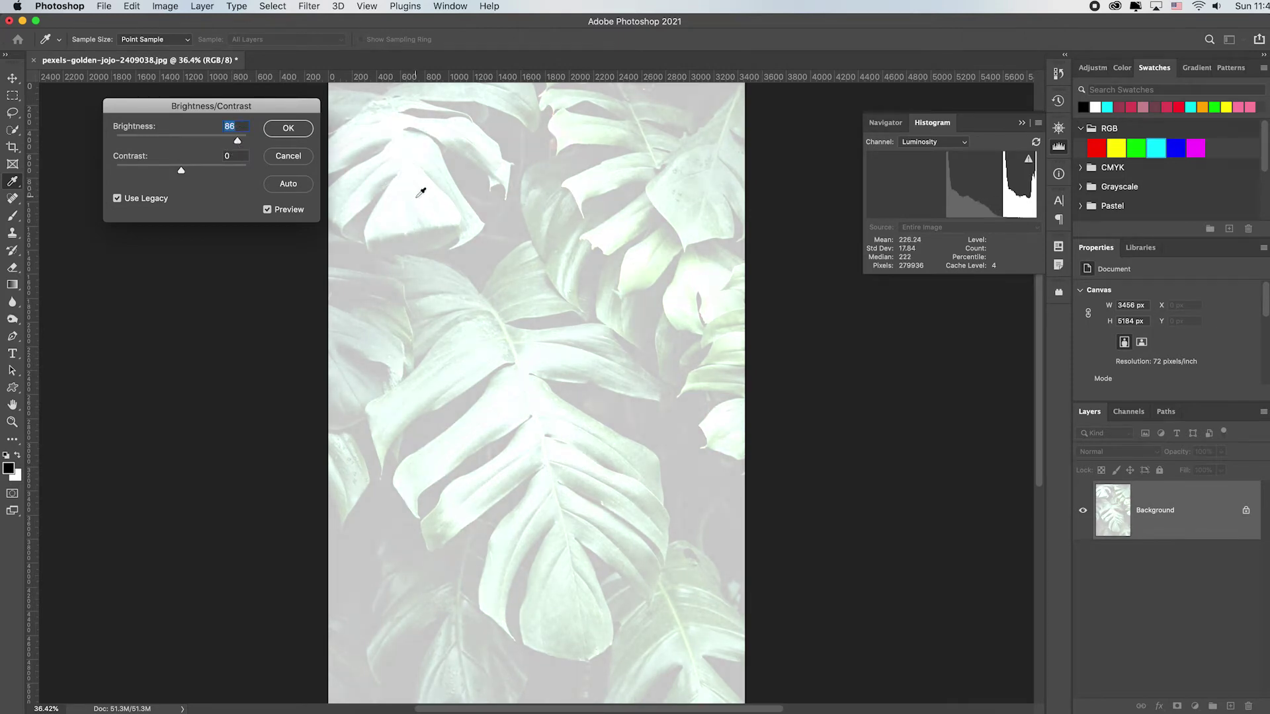
pyautogui.moveTo(178, 172); pyautogui.dragTo(133, 173)
pyautogui.moveTo(237, 141)
pyautogui.mouseDown()
pyautogui.moveTo(220, 133)
pyautogui.moveTo(239, 142)
pyautogui.mouseUp()
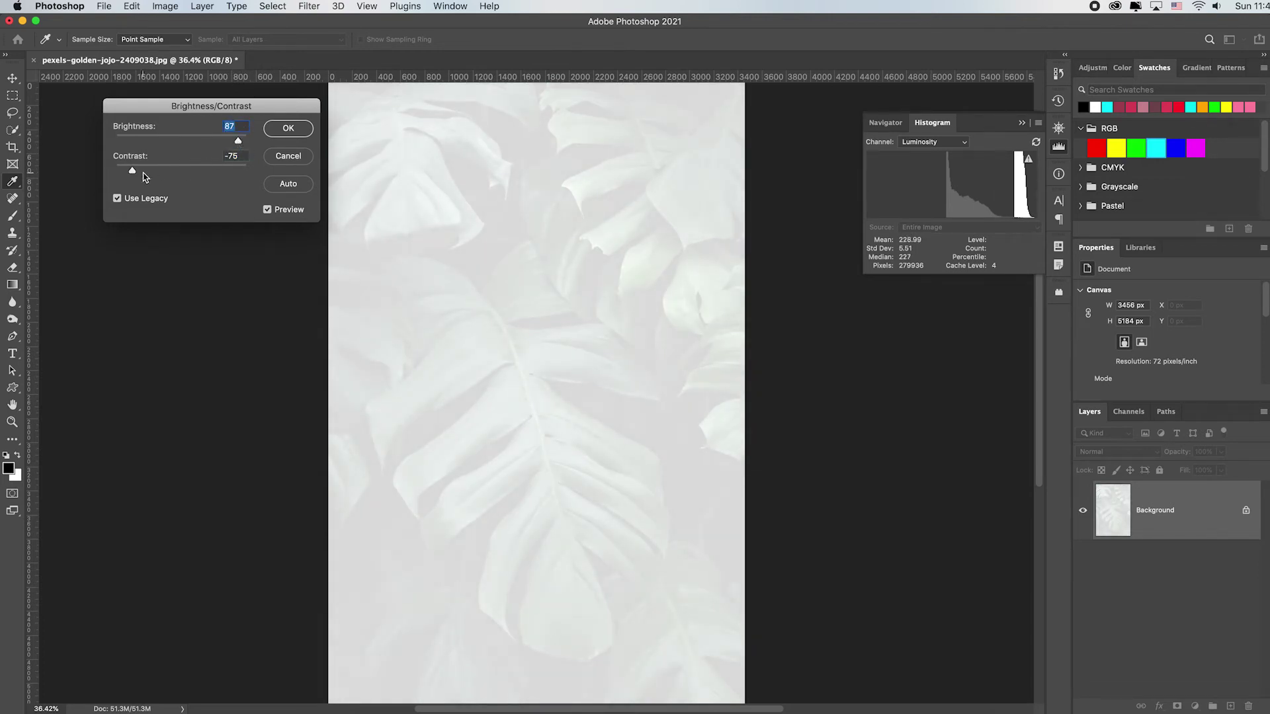
pyautogui.moveTo(133, 172); pyautogui.dragTo(130, 172)
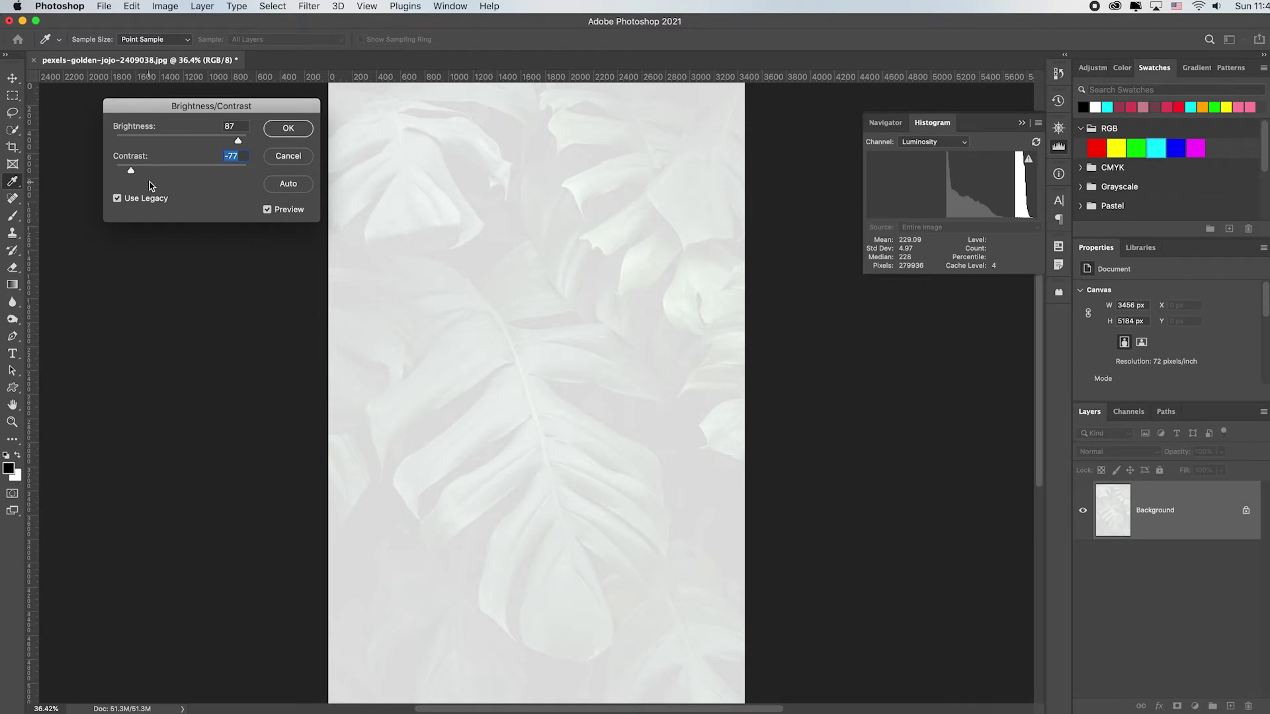
pyautogui.click(287, 129)
pyautogui.click(166, 6)
pyautogui.moveTo(189, 26)
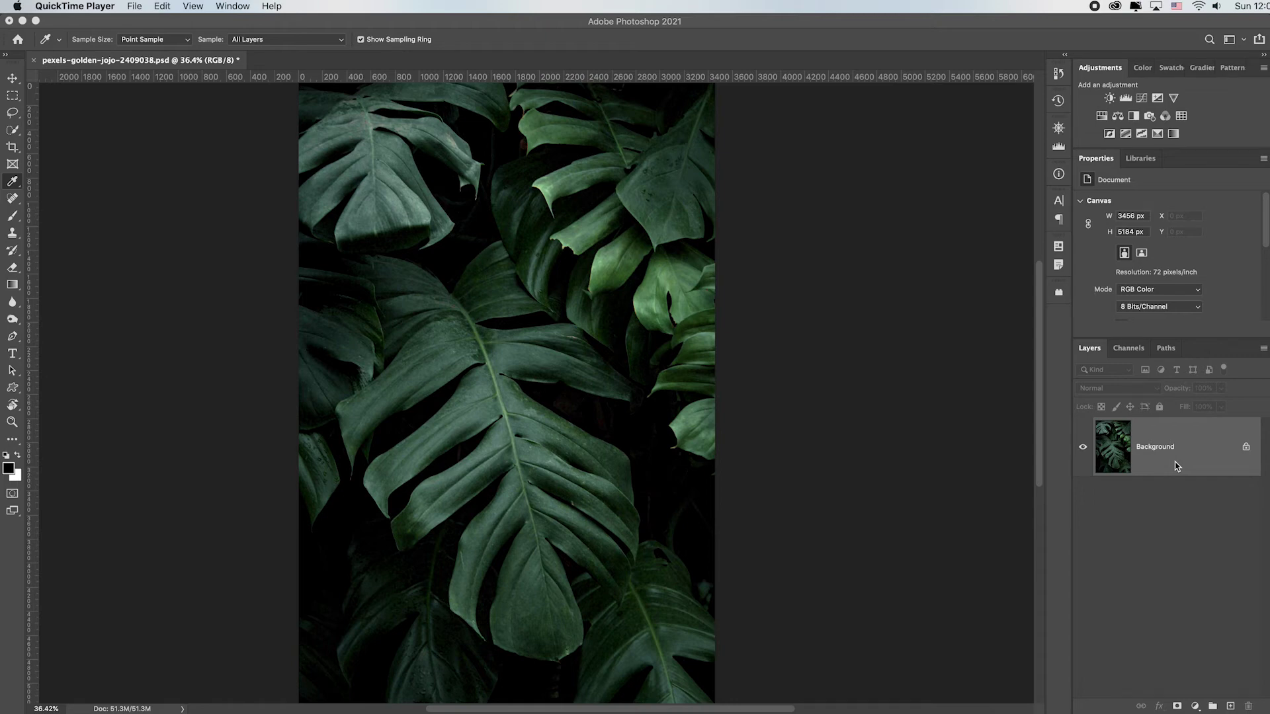
pyautogui.click(166, 6)
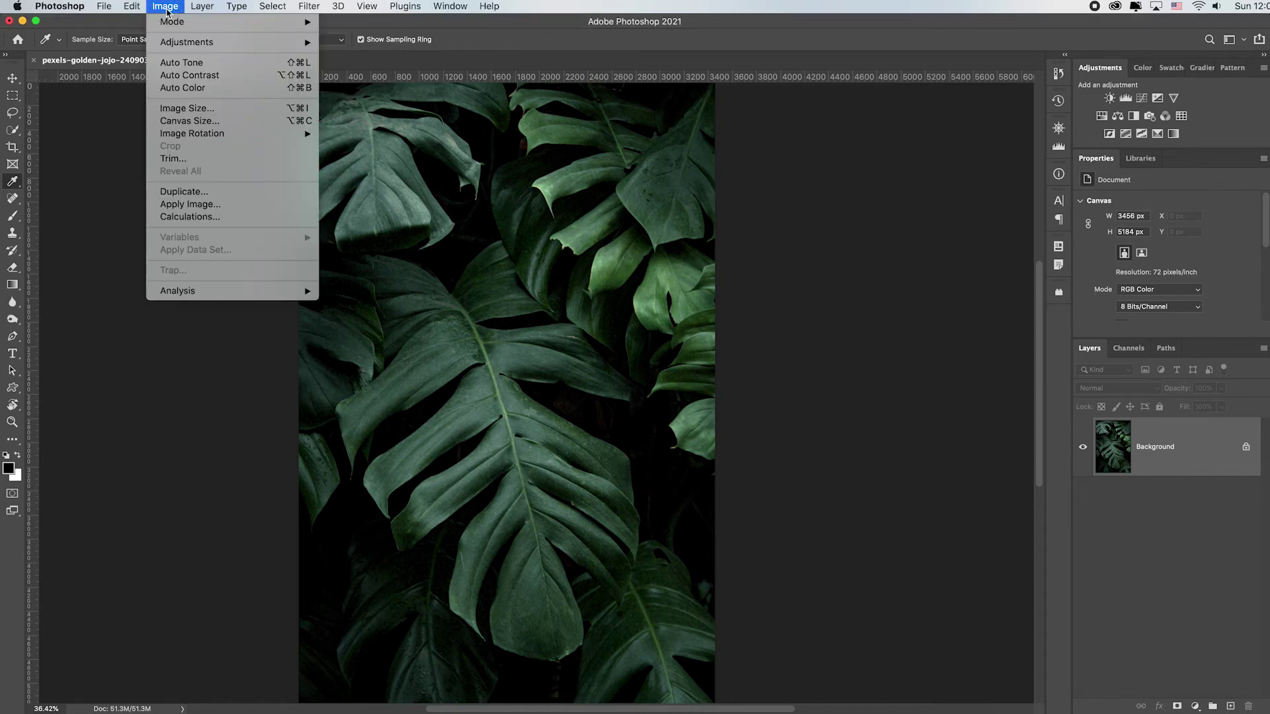
pyautogui.moveTo(176, 44)
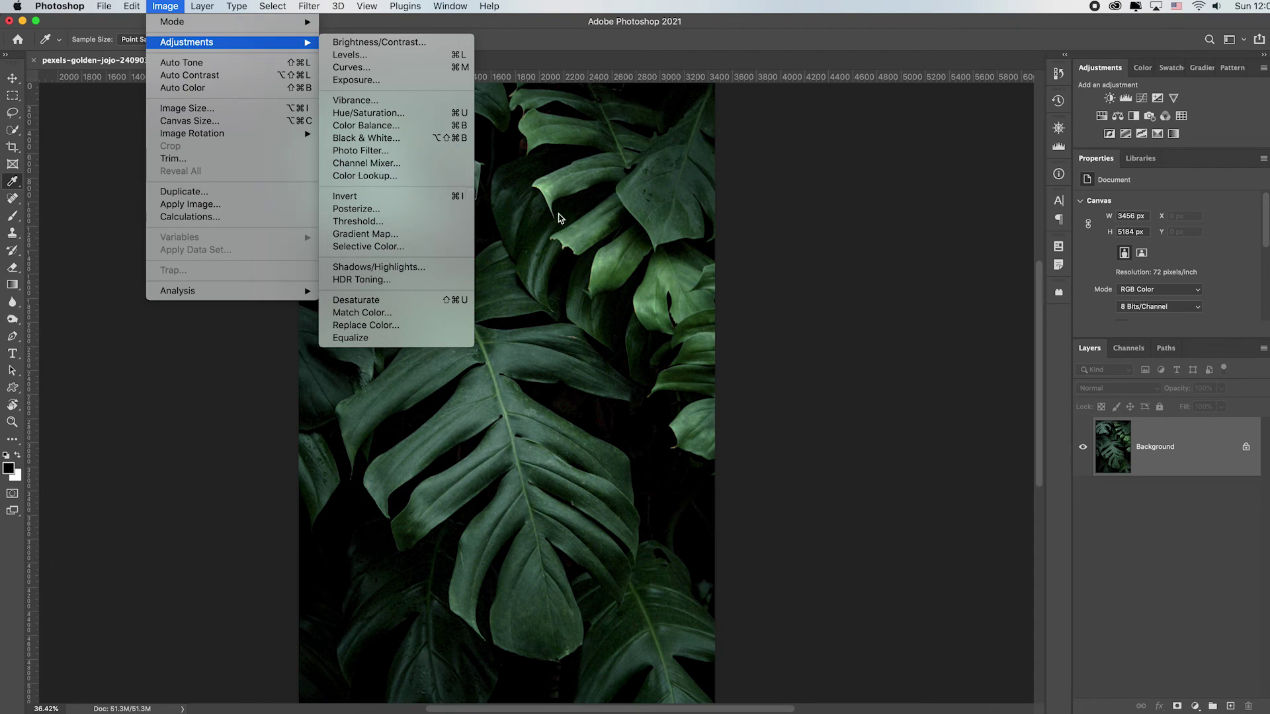
pyautogui.click(924, 207)
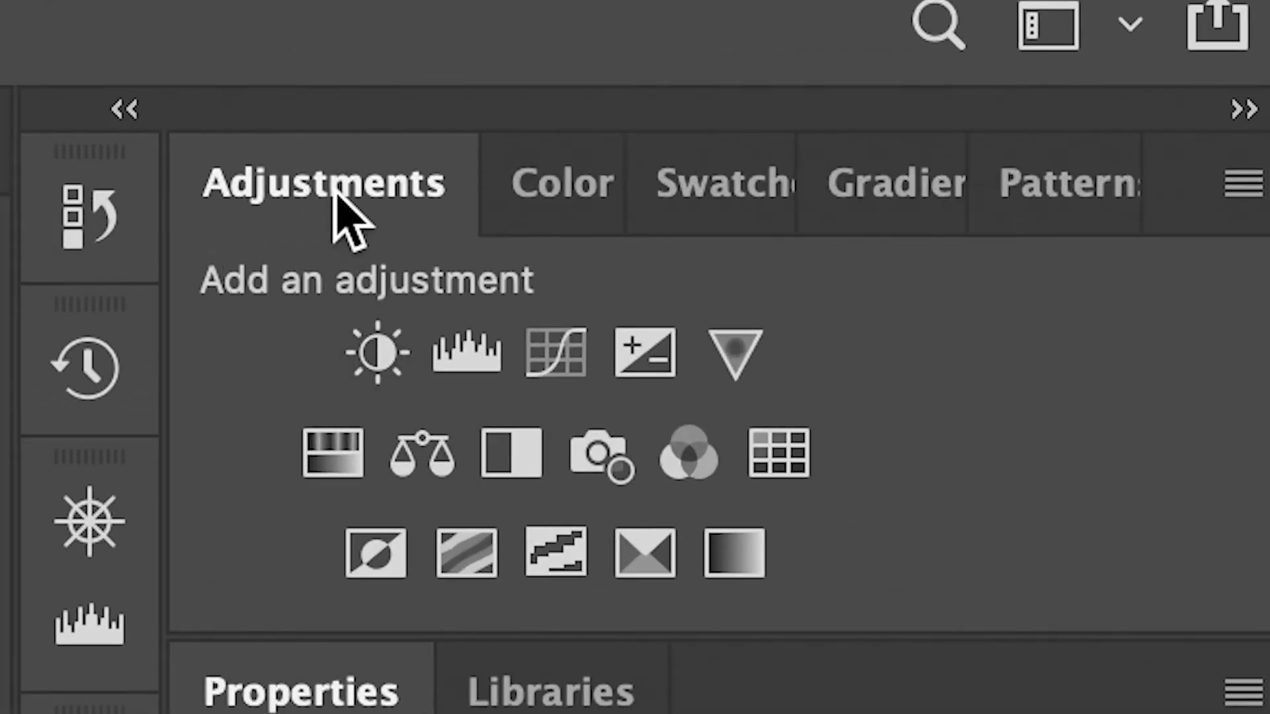